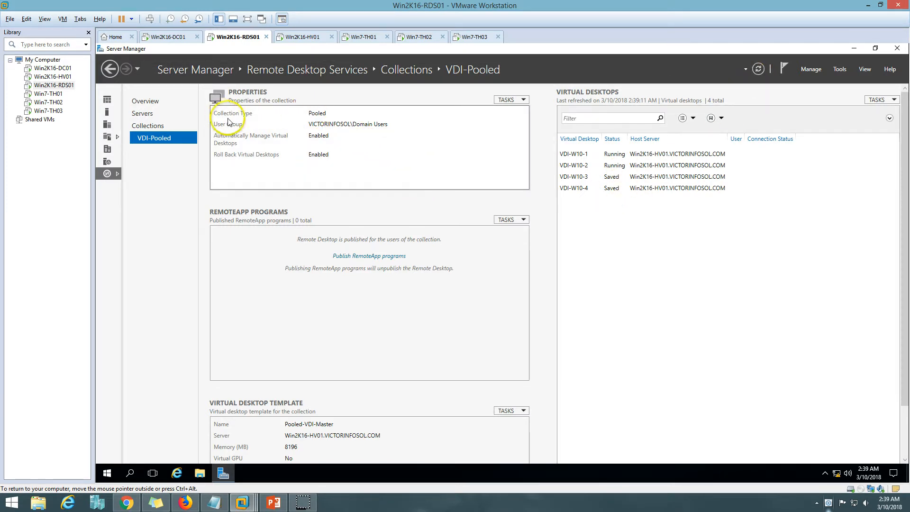
Review the demo environment slide in PowerPoint and look over the Win7-TH01 and Win7-TH02 thin client machines in VMware Workstation
left_click(275, 504)
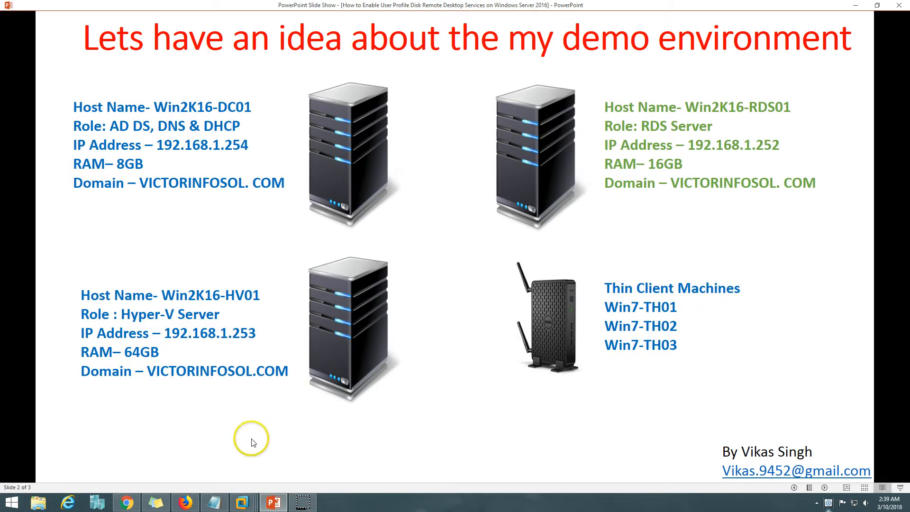
left_click(273, 502)
left_click(363, 36)
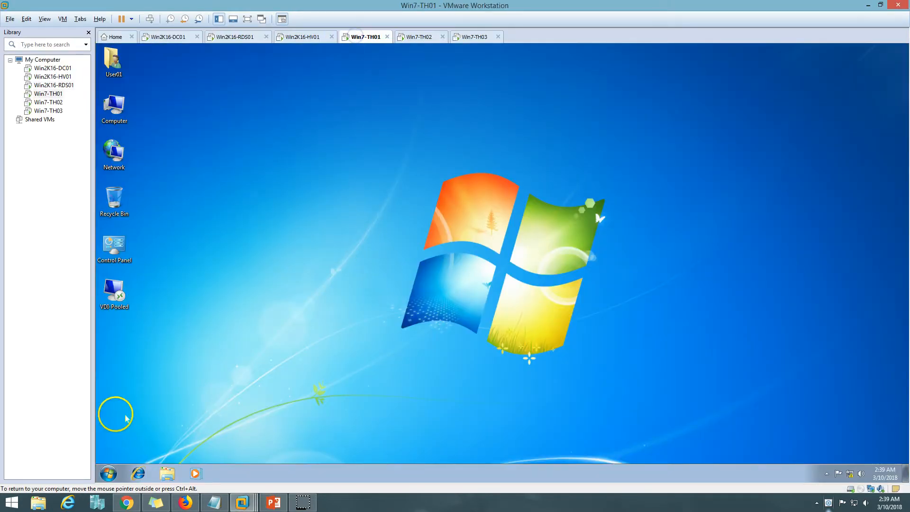
left_click(108, 473)
left_click(418, 37)
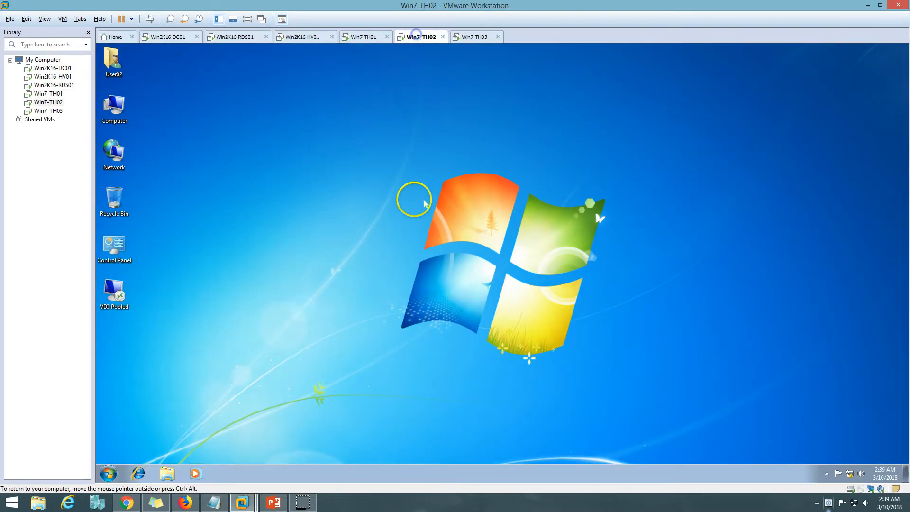
left_click(108, 473)
left_click(473, 38)
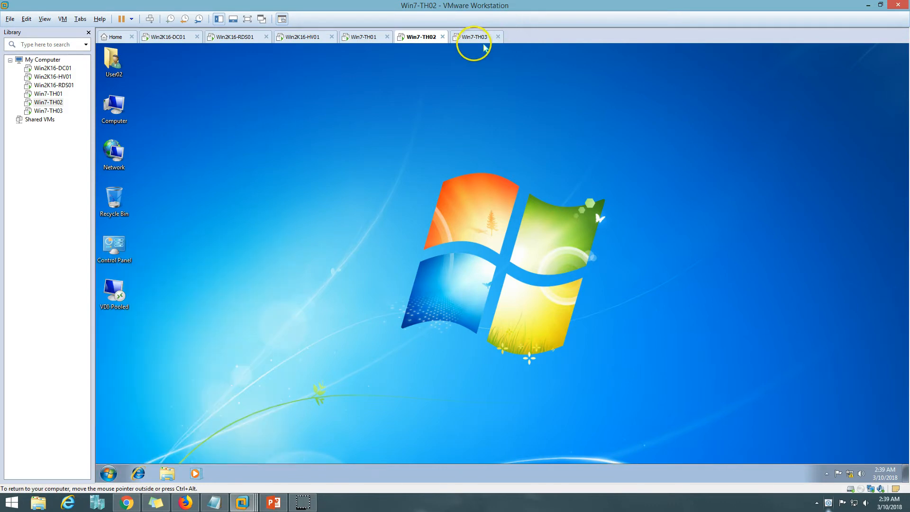
Open Active Directory Users and Computers on Win2K16-DC01 and examine the computers in the NOIDA VDI organizational unit
left_click(182, 43)
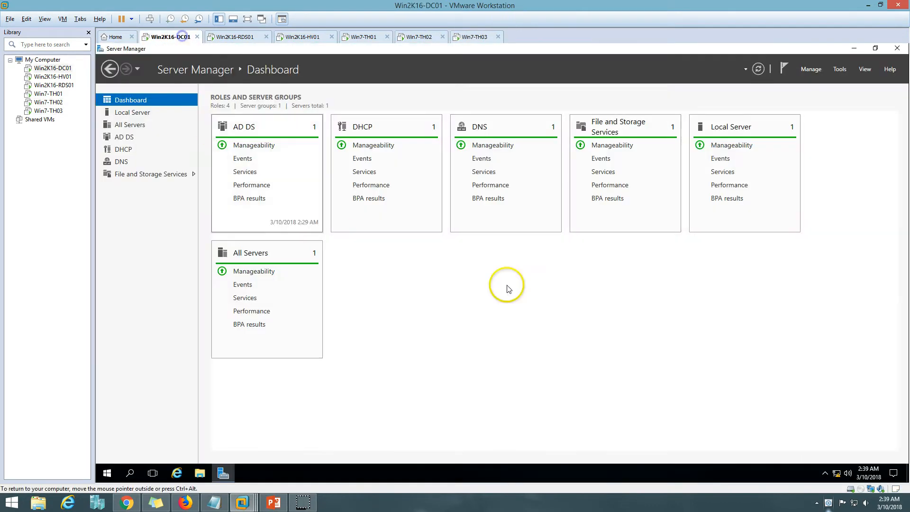
left_click(842, 70)
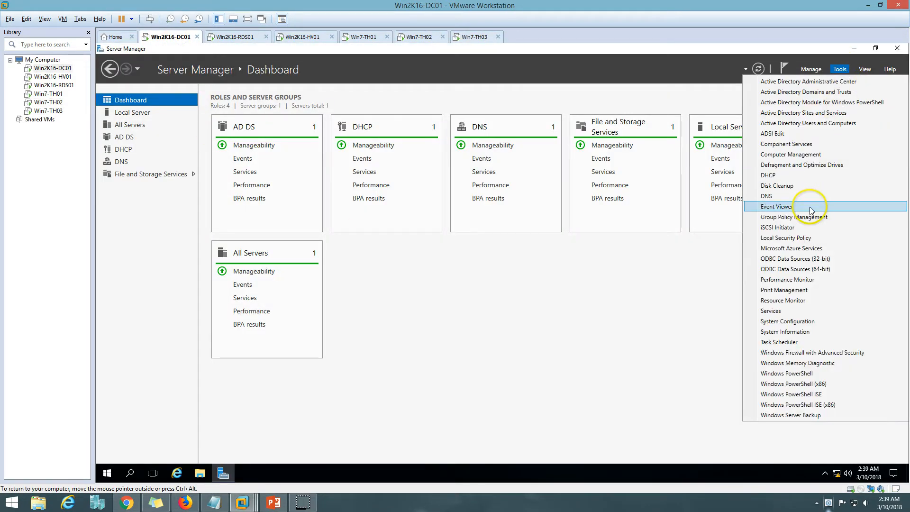
left_click(825, 124)
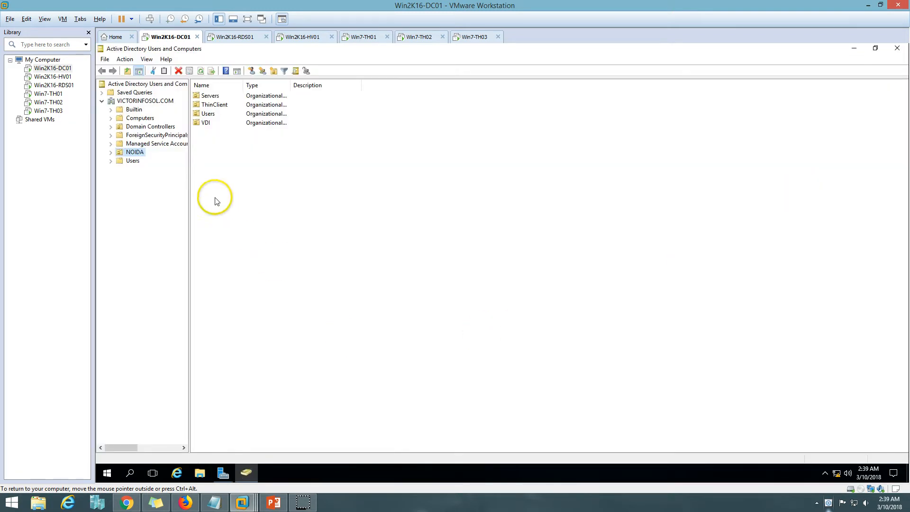
double_click(204, 122)
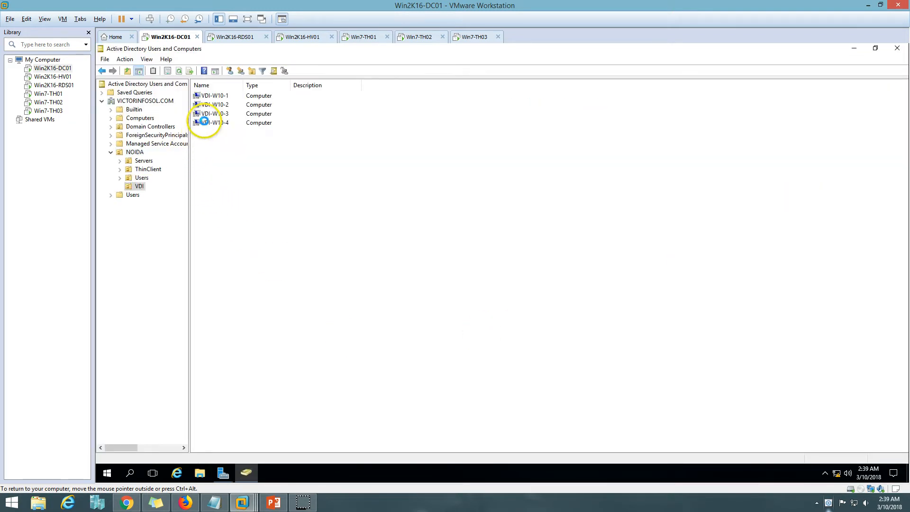
left_click_drag(215, 137, 215, 92)
left_click(227, 209)
Examine the accounts in the Users, ThinClient and Servers organizational units under NOIDA
left_click(142, 178)
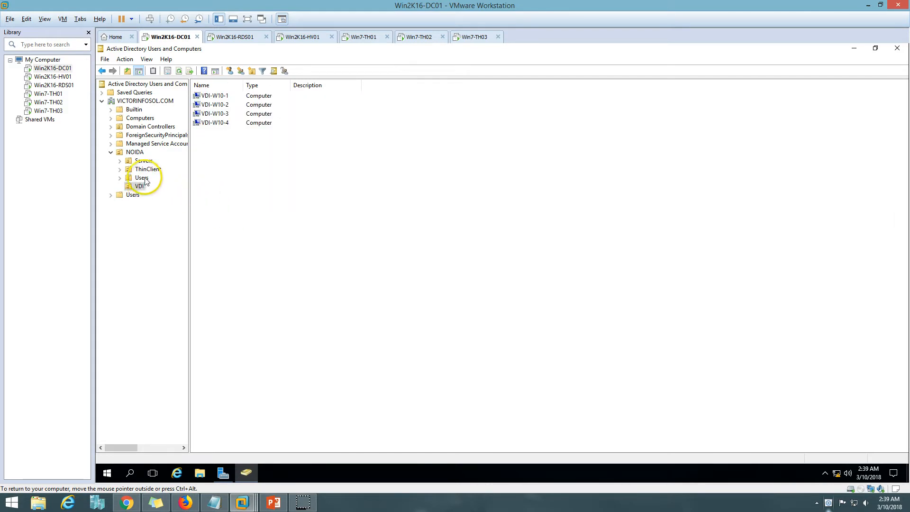
left_click_drag(222, 213, 236, 92)
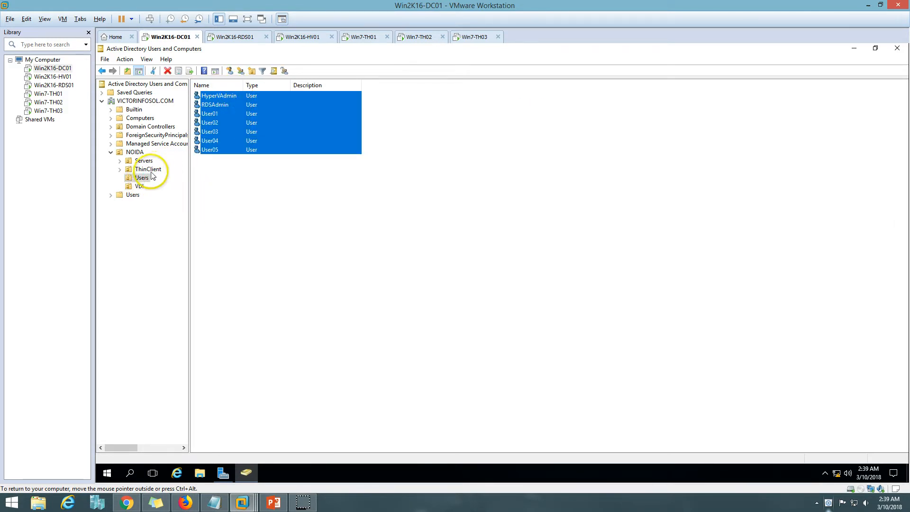
left_click(148, 170)
left_click_drag(223, 199, 220, 89)
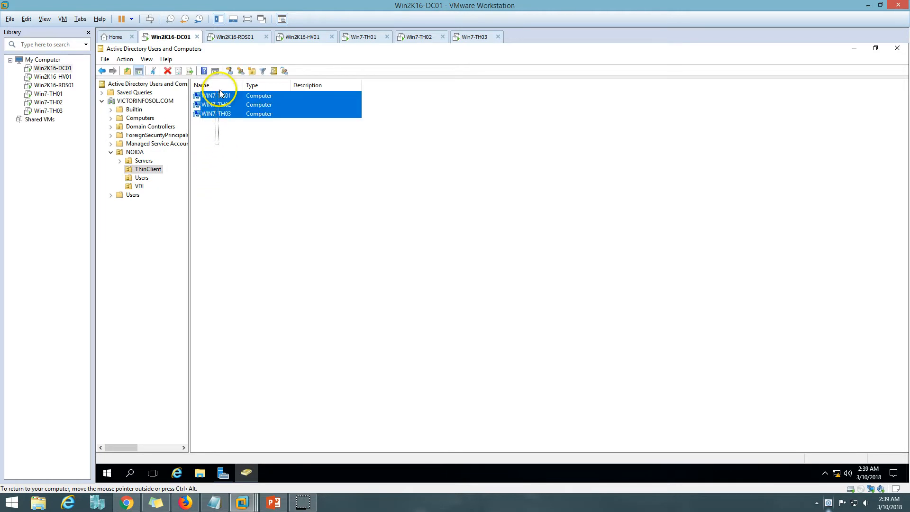
left_click(144, 160)
left_click_drag(233, 199, 237, 94)
left_click(286, 180)
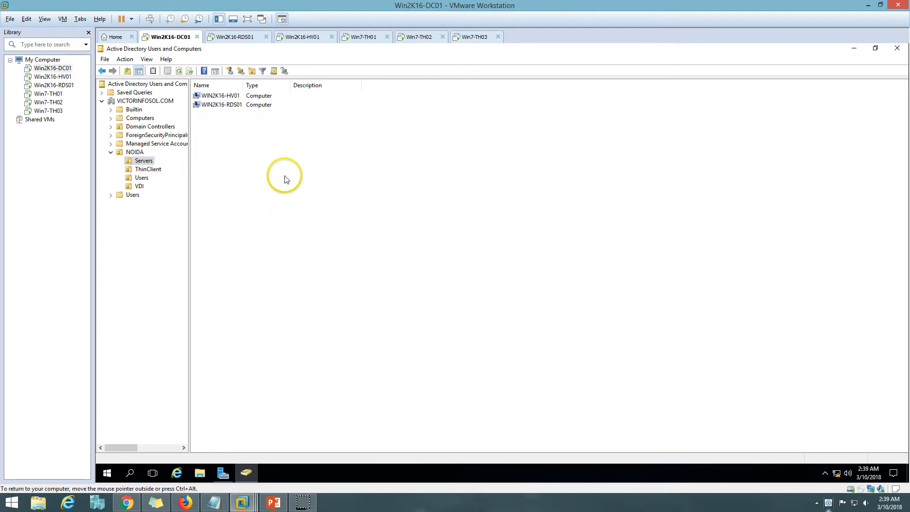
Look over the Win2K16-RDS01 and Win2K16-HV01 servers and the Remote Desktop Services overview slide in PowerPoint
left_click(239, 38)
left_click(291, 37)
left_click(273, 503)
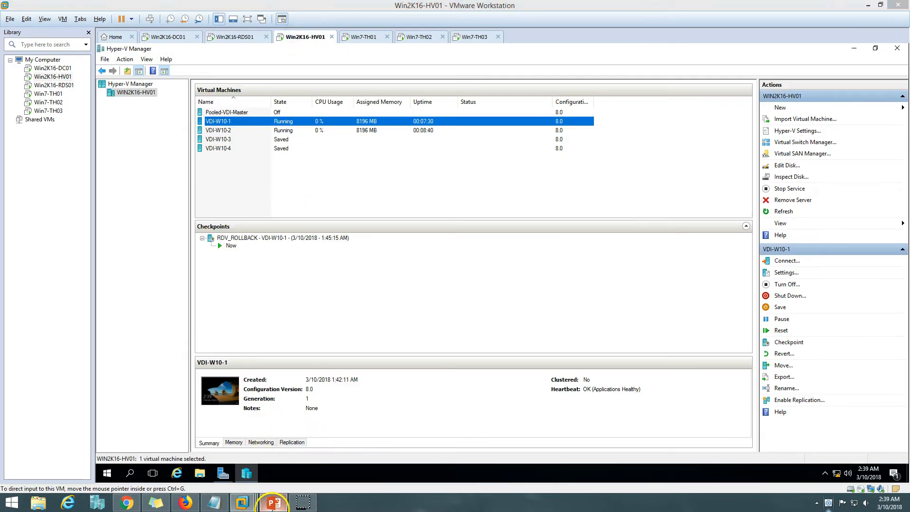
left_click(796, 490)
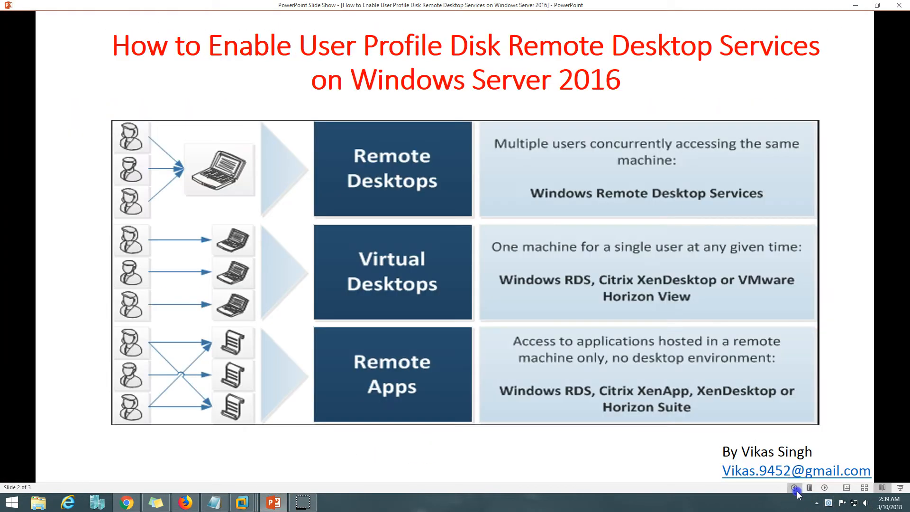
left_click(285, 499)
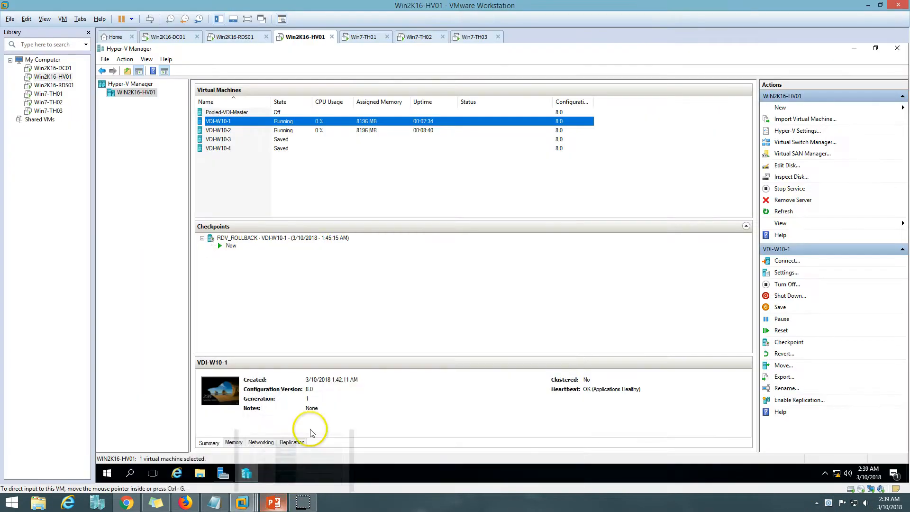
On Win2K16-RDS01, open the VDI-Pooled collection's properties at the User Profile Disks settings and maximize the dialog
left_click(239, 37)
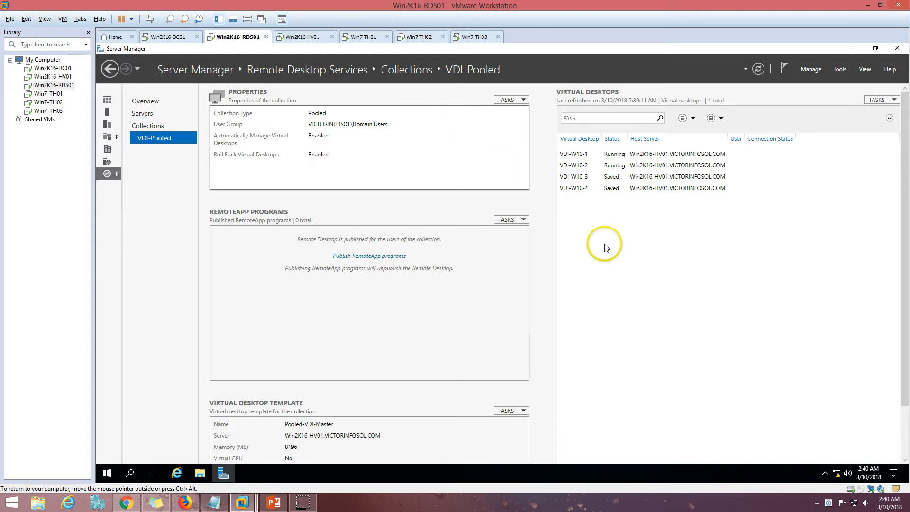
left_click(522, 100)
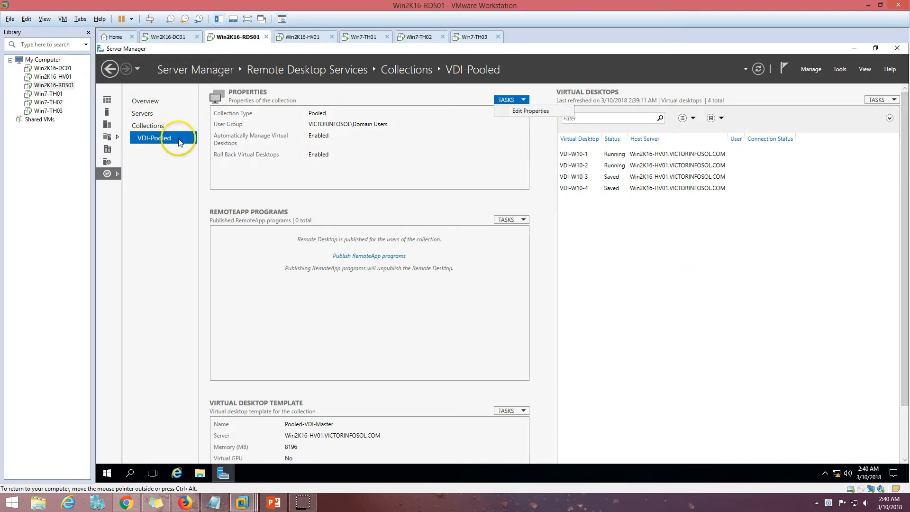
left_click(531, 112)
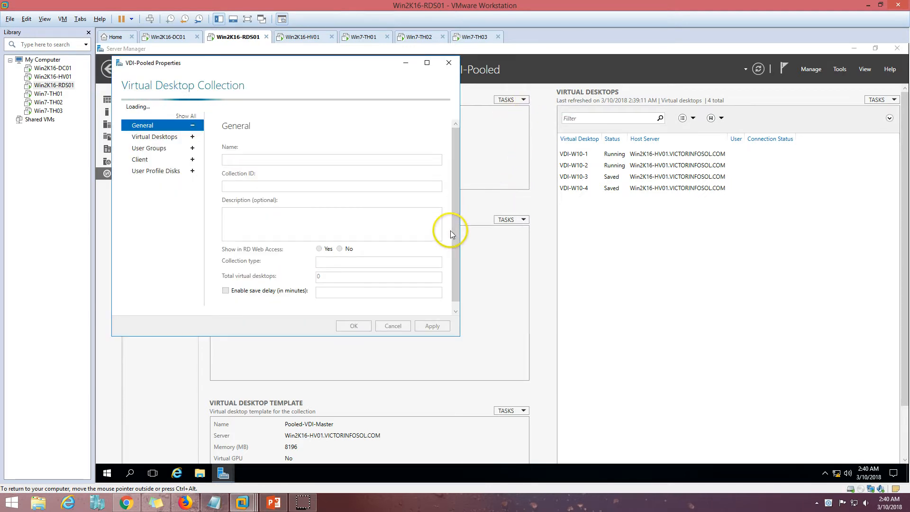
left_click_drag(315, 71, 585, 150)
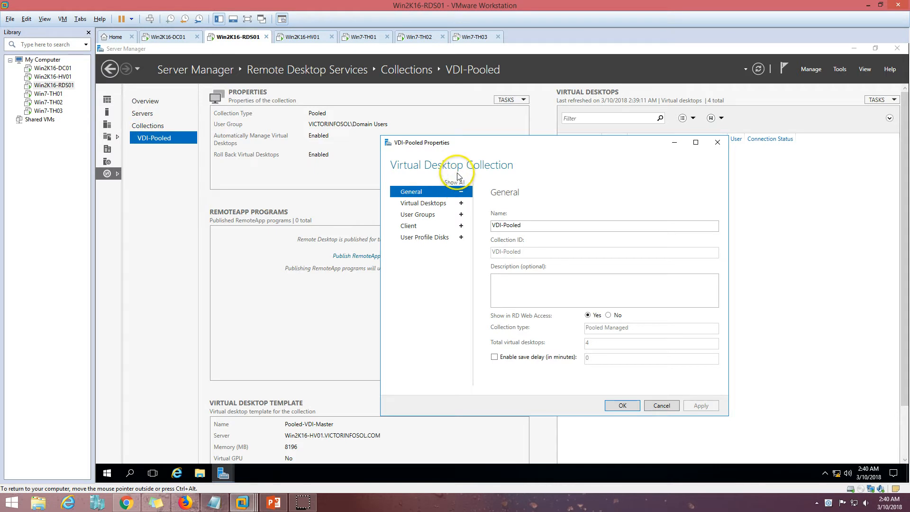
left_click(420, 241)
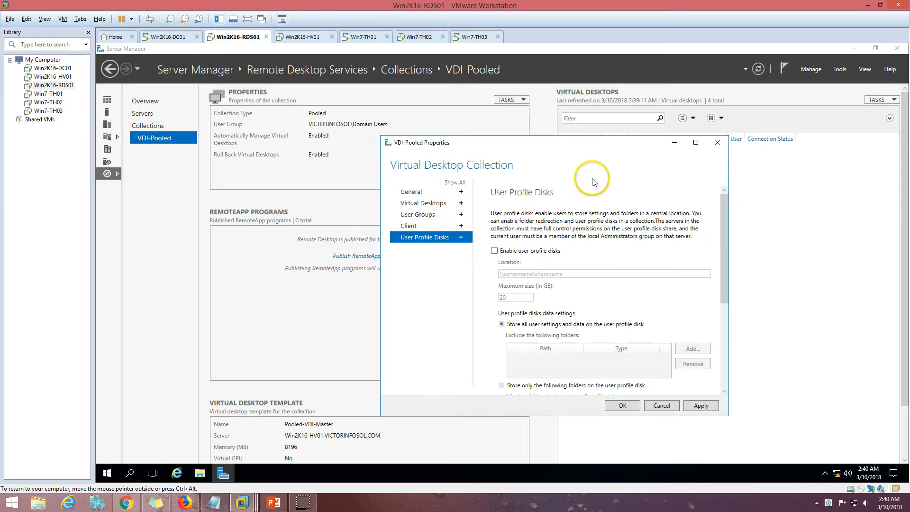
left_click(695, 142)
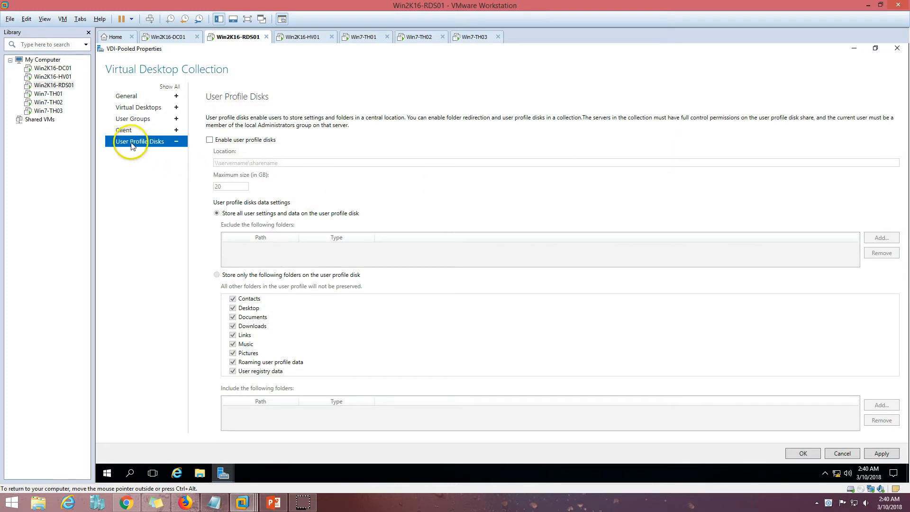
Enable user profile disks for the collection and set their location to C:\ProfileDisk
left_click(210, 141)
left_click(225, 163)
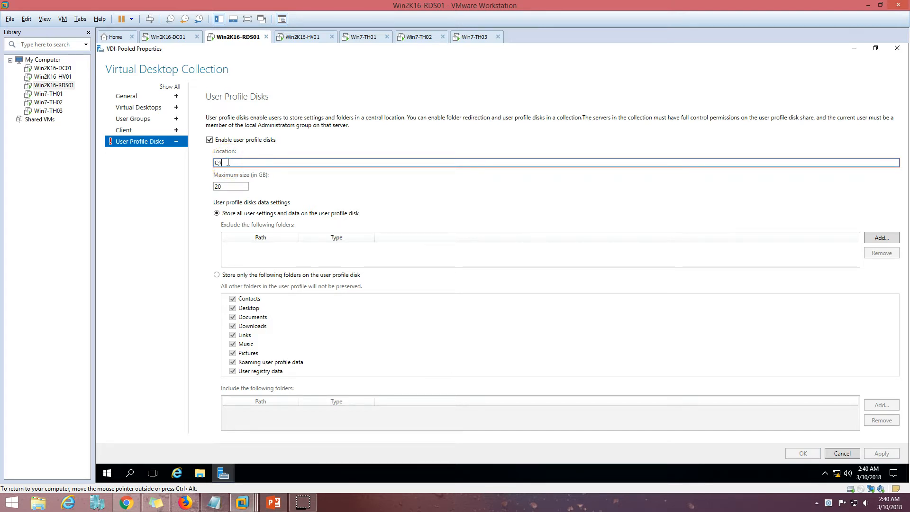
type("C:\\")
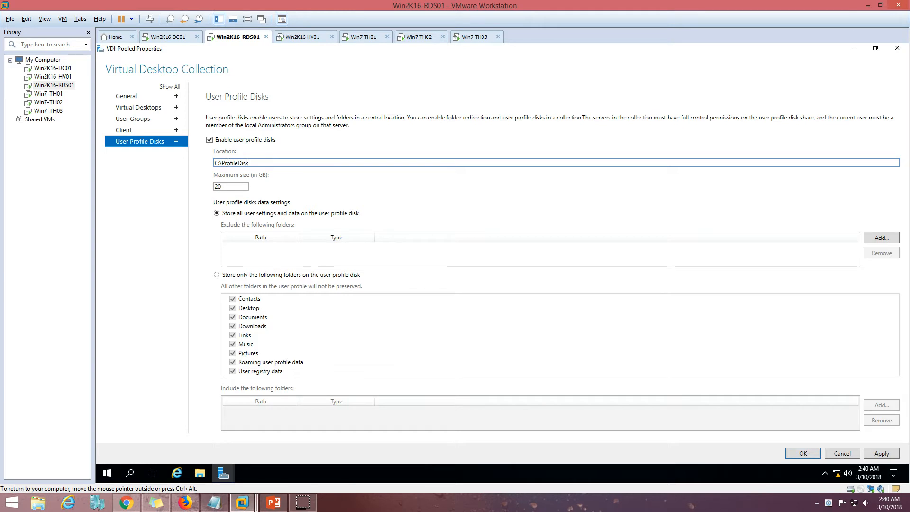
double_click(232, 185)
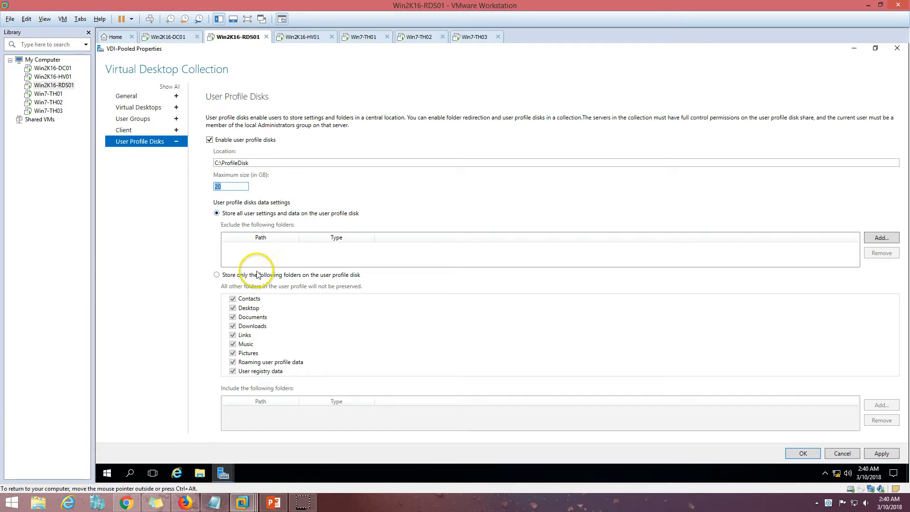
Try storing only selected folders on the user profile disk, with the Links folder excluded
left_click(217, 276)
left_click(233, 299)
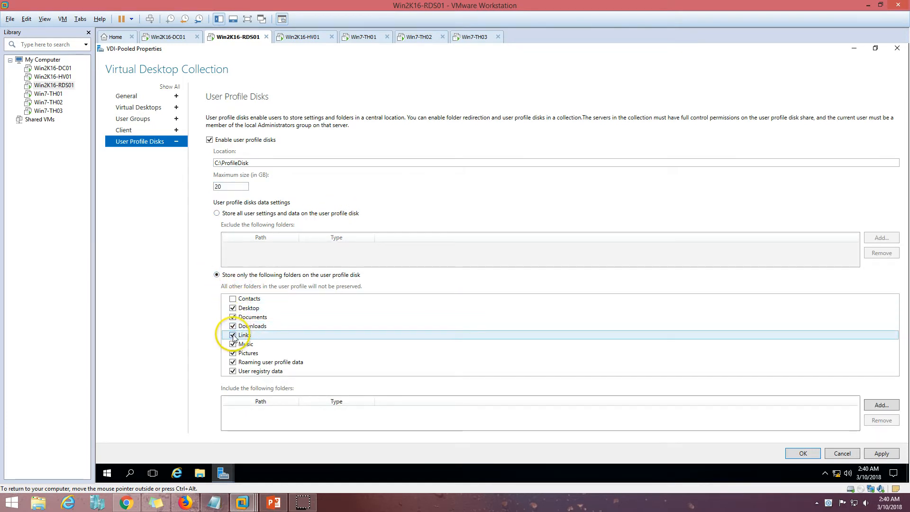
left_click(232, 335)
left_click(233, 299)
left_click(233, 345)
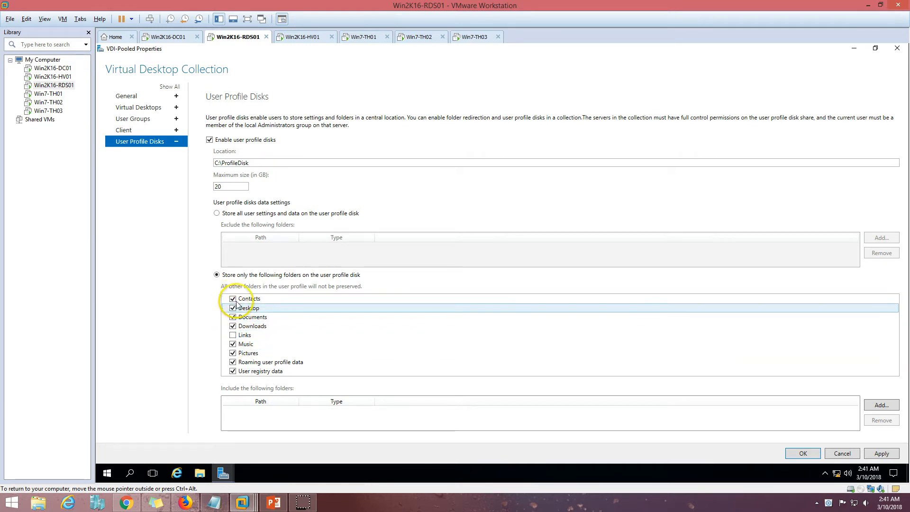
Set the user profile disk to store all user settings and data, and apply the collection settings
left_click(217, 213)
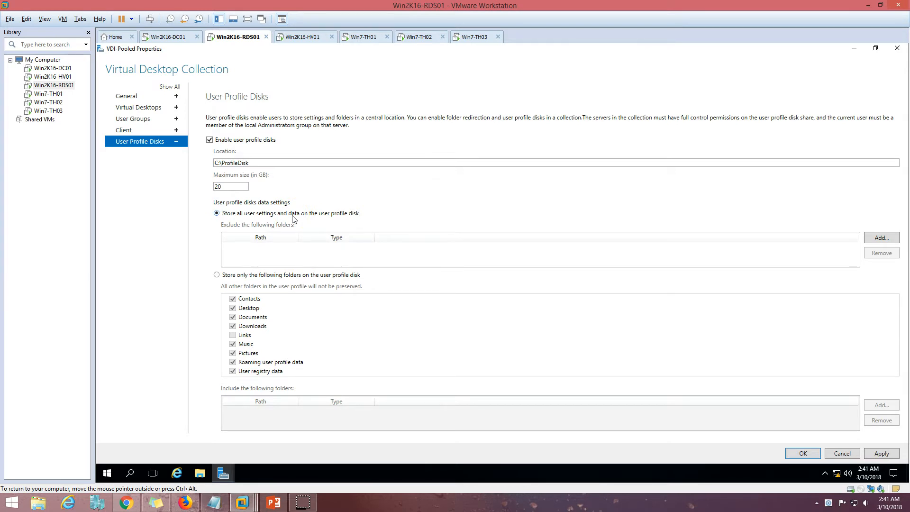
left_click(882, 454)
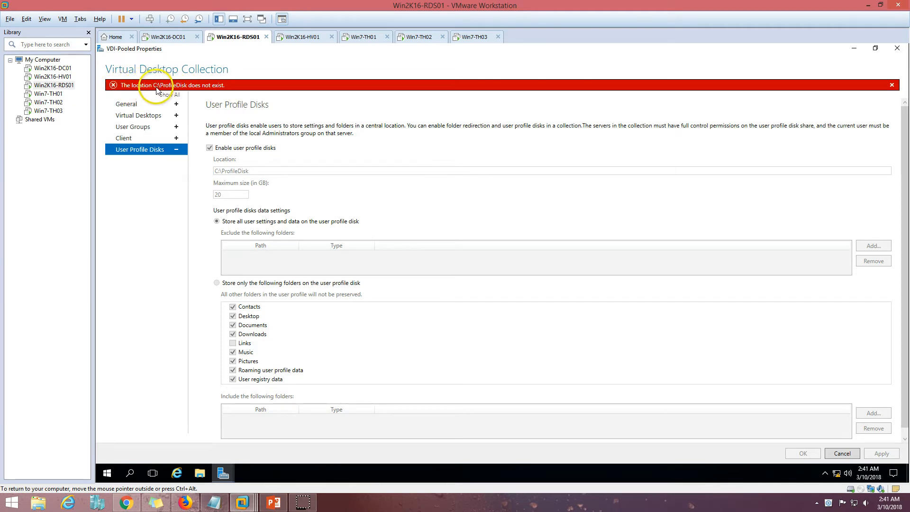
Create a folder named ProfileDisk in the root of the C: drive on Win2K16-RDS01 and open it
left_click(200, 474)
left_click_drag(335, 143, 443, 145)
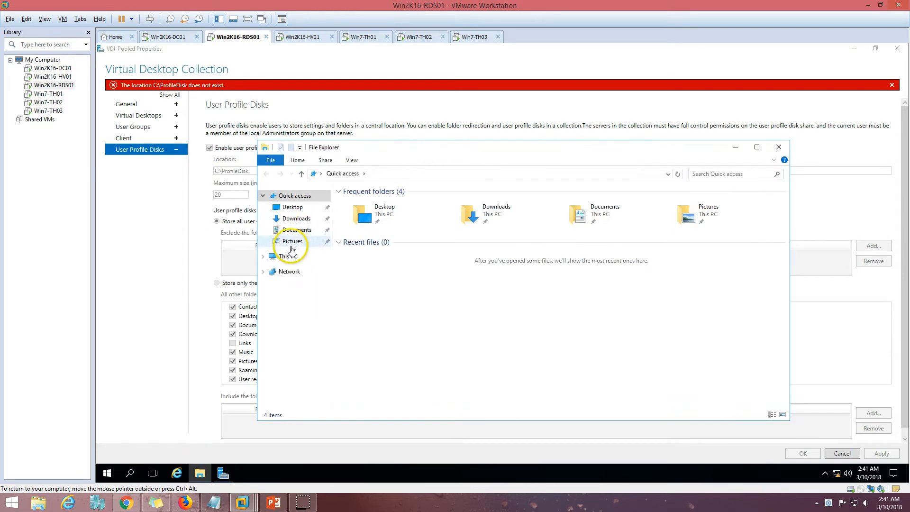
left_click(289, 258)
double_click(391, 279)
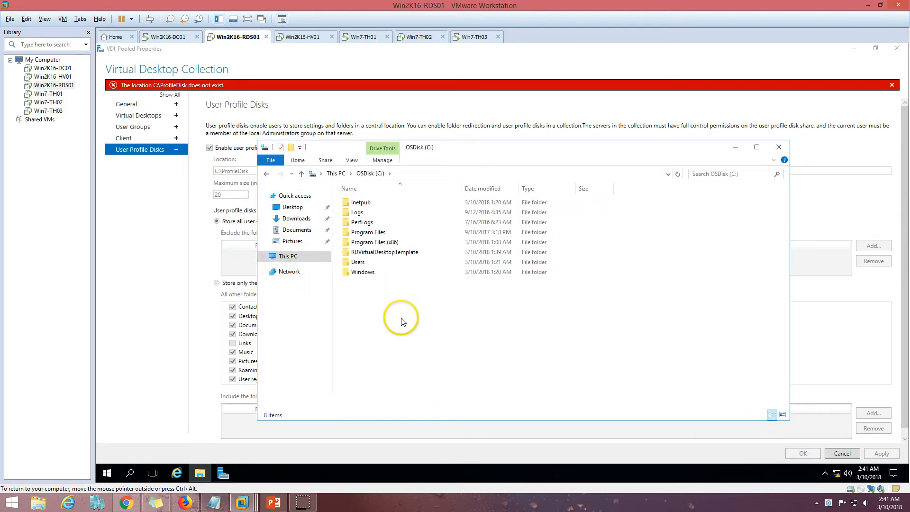
right_click(402, 321)
mouse_move(439, 410)
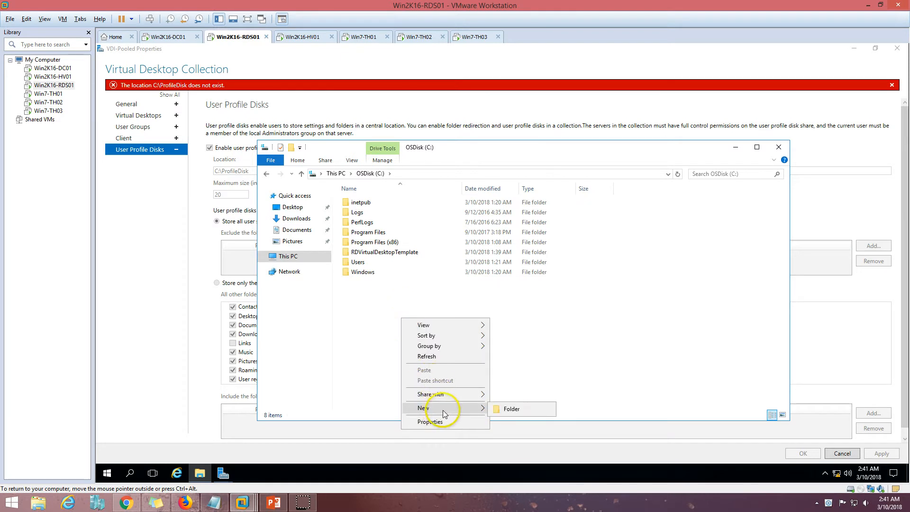
left_click(512, 410)
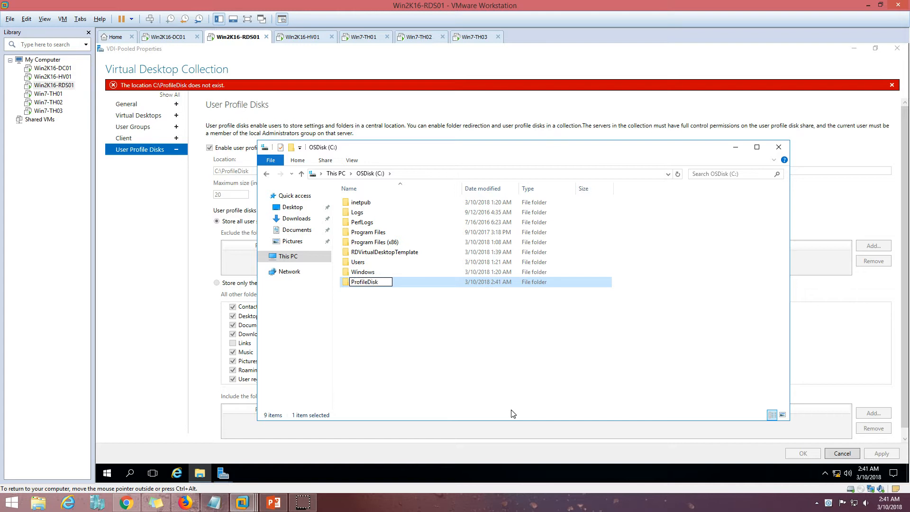
key("Return")
key("Return")
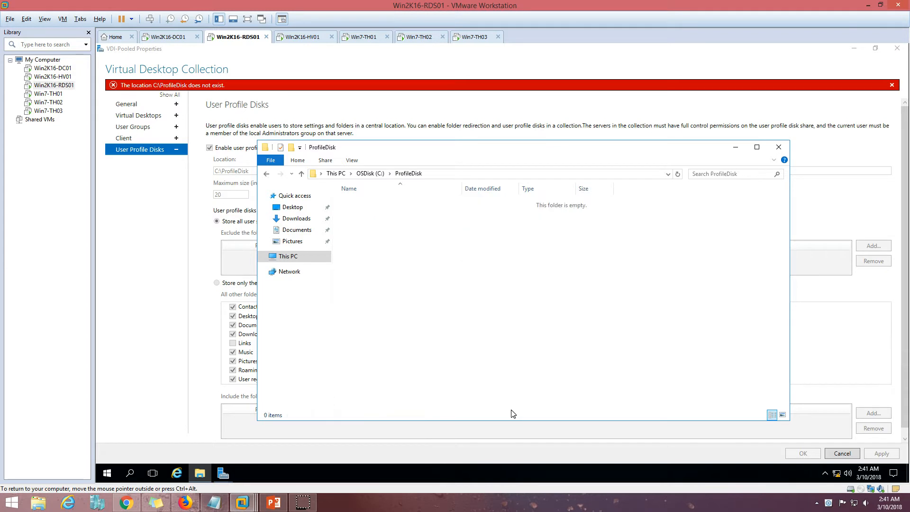
Return to the VDI-Pooled properties, dismiss the location error, and confirm the dialog to close it
left_click(199, 473)
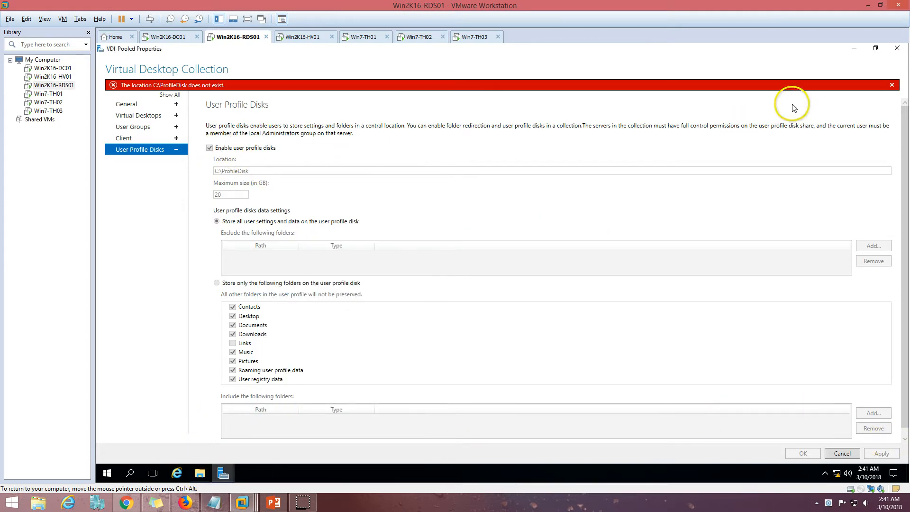
left_click(893, 87)
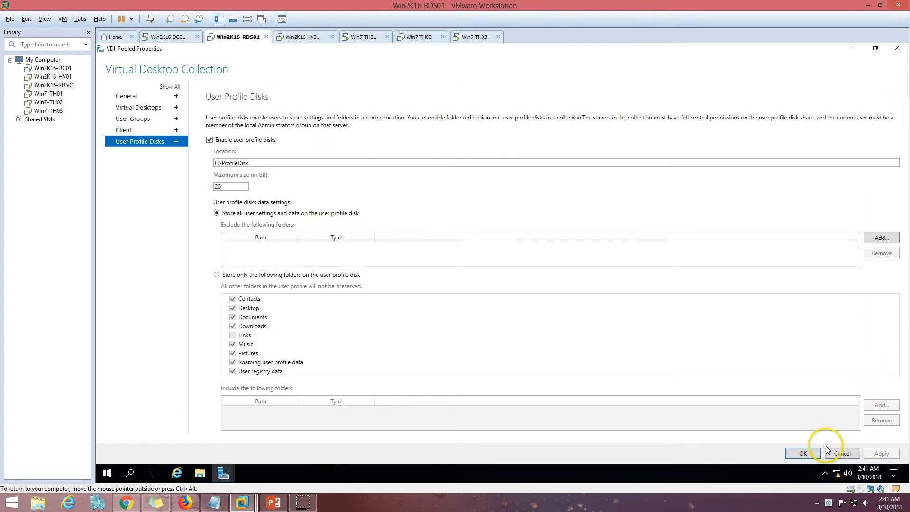
left_click(806, 453)
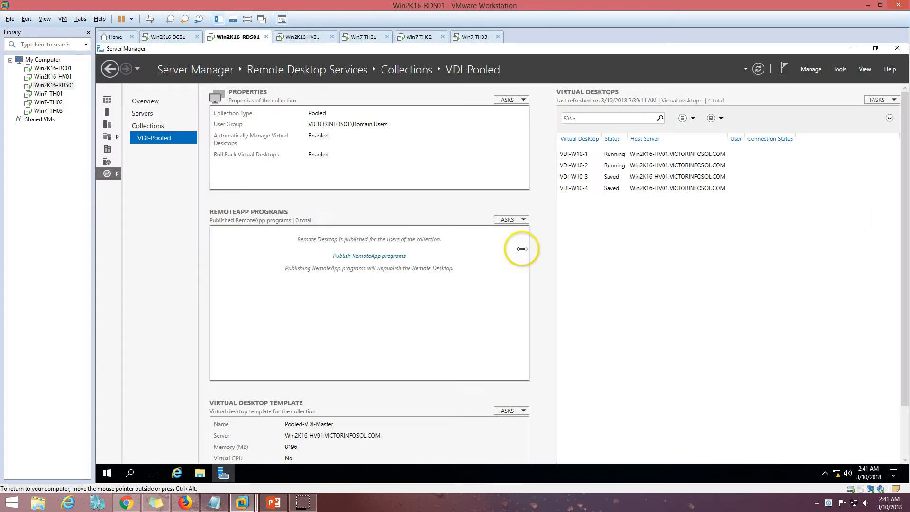
Reopen the VDI-Pooled collection's properties and enable user profile disks
left_click(512, 101)
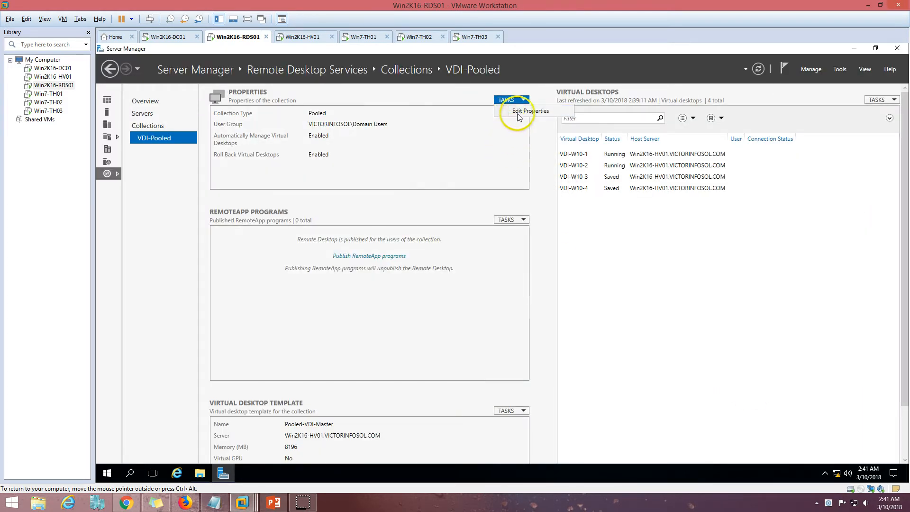
left_click(526, 111)
left_click(185, 184)
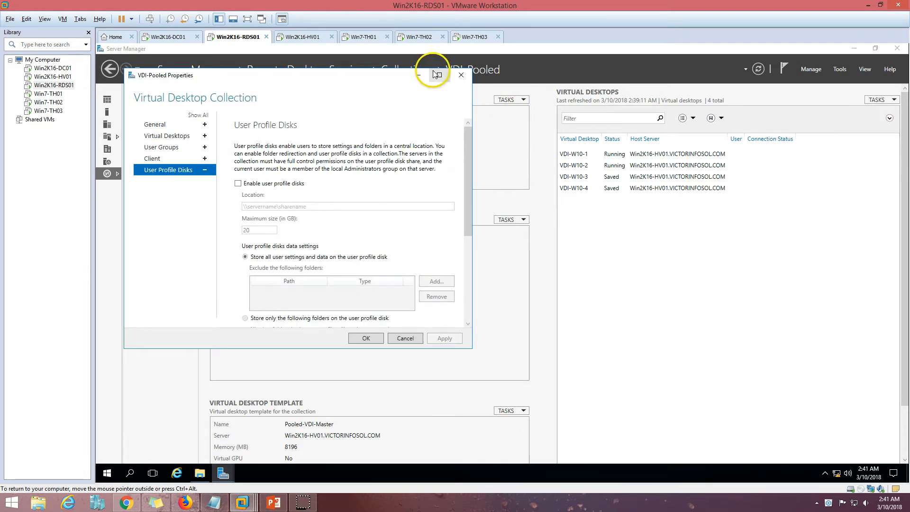
left_click(439, 75)
left_click(209, 140)
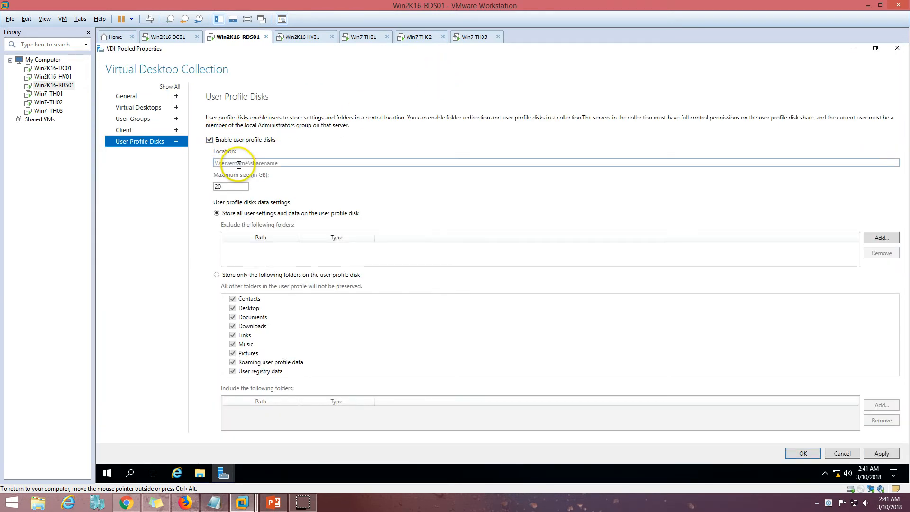
Set the user profile disk location to C:\ProfileDisk, apply the settings and close the collection properties
left_click(235, 163)
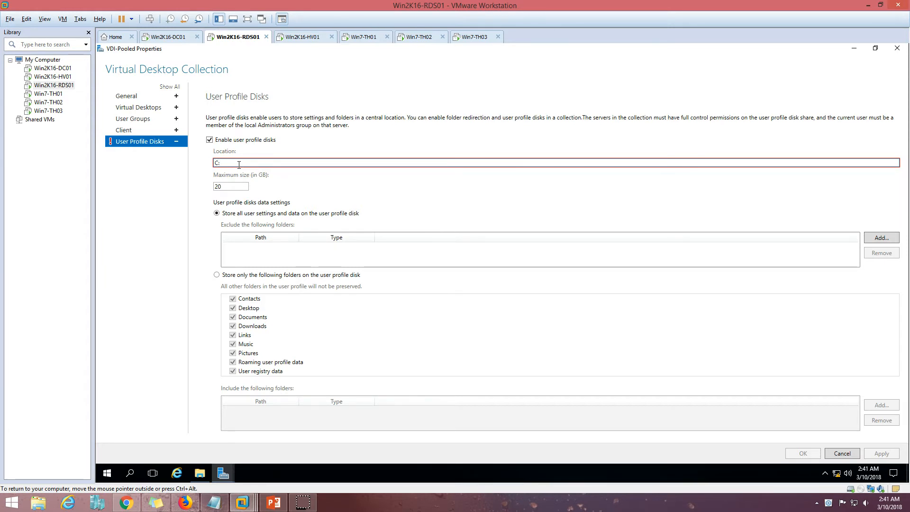
left_click(199, 474)
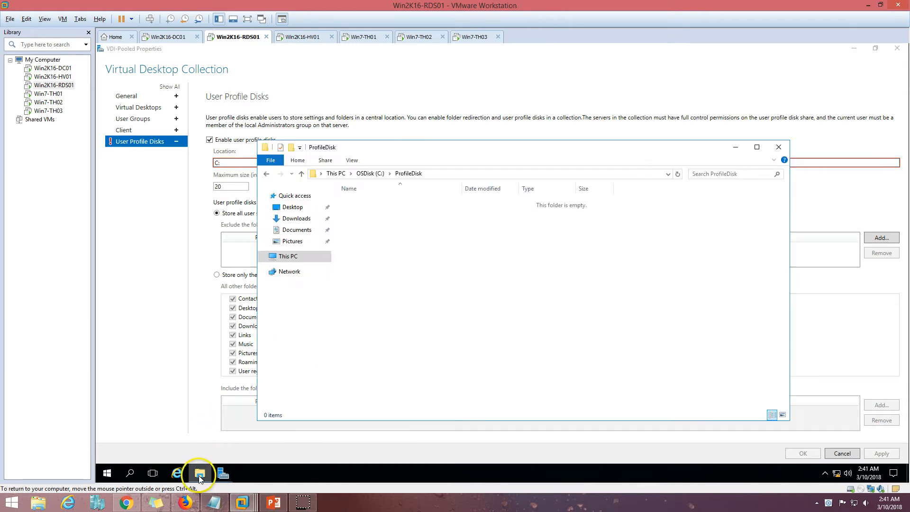
left_click(449, 174)
left_click(138, 245)
left_click(240, 164)
type("C:\\ProfileDisk")
left_click(885, 454)
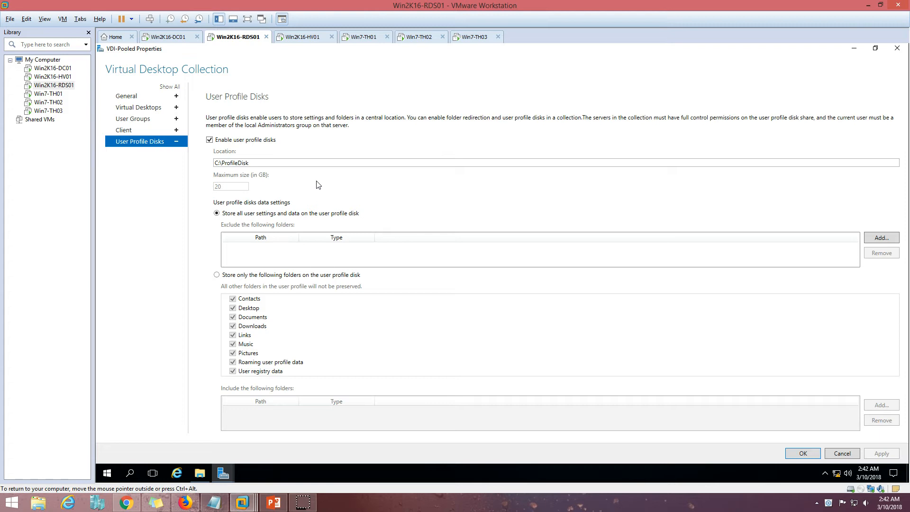
left_click(803, 453)
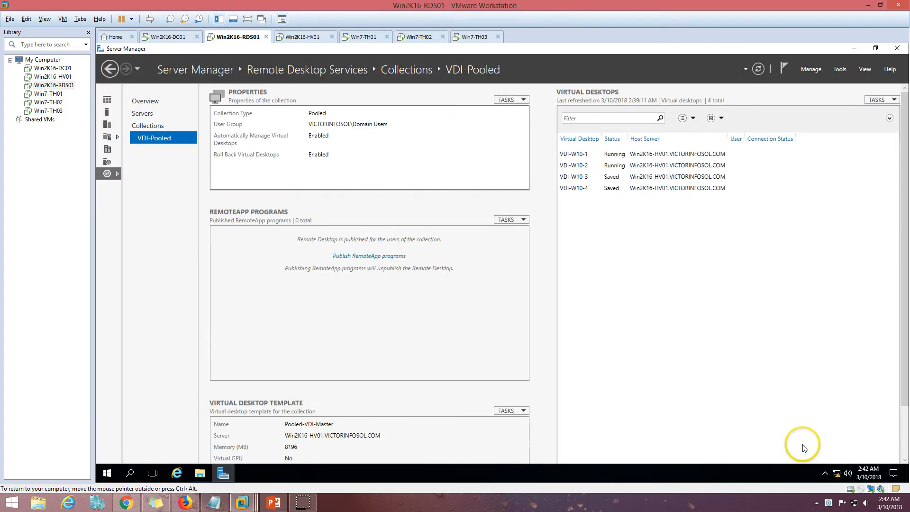
On Win2K16-HV01, open the ProfileDisk folder on the C: drive, granting permanent access to it
left_click(291, 36)
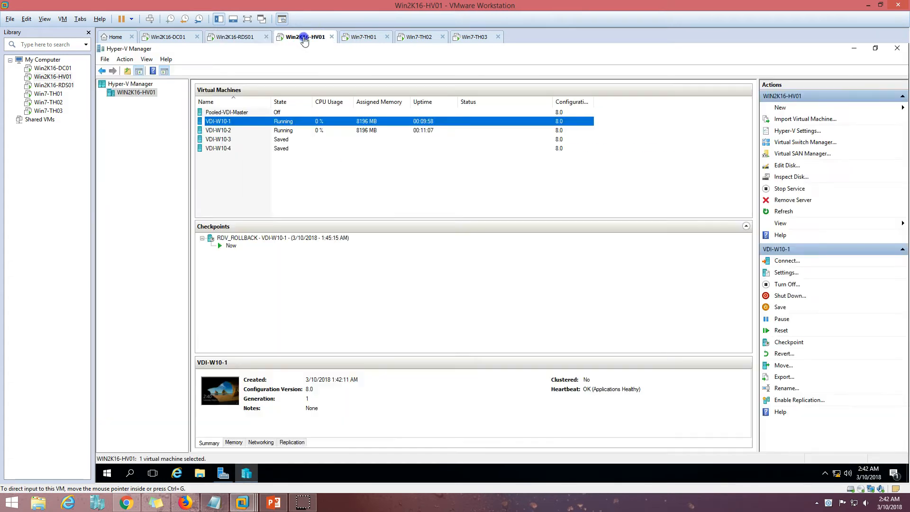
left_click(331, 175)
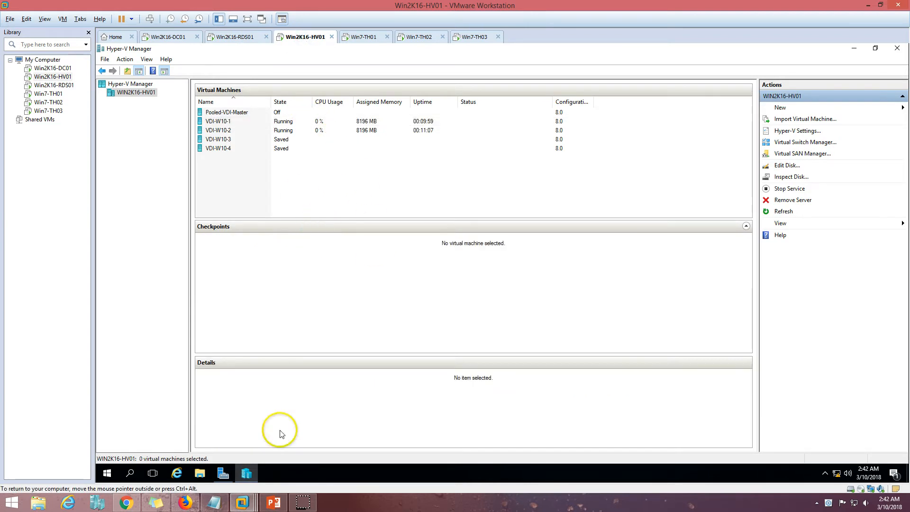
left_click(206, 475)
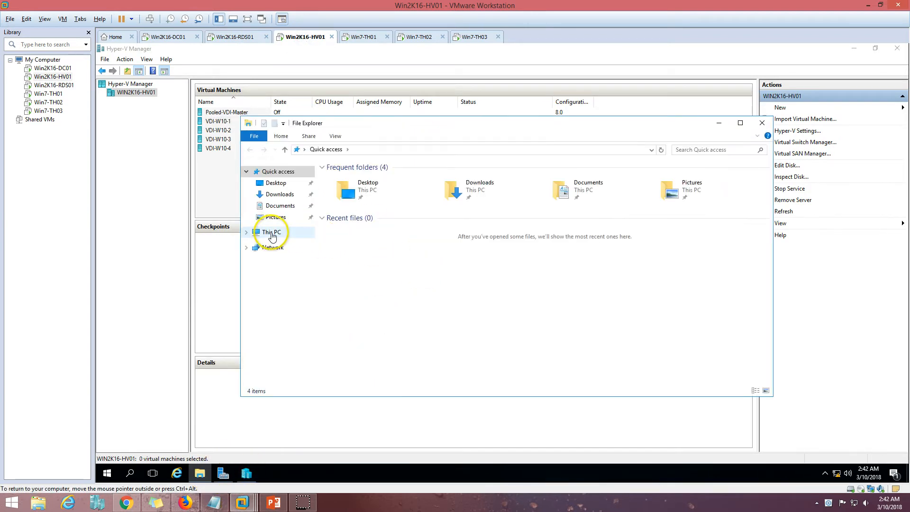
left_click(269, 232)
left_click(377, 259)
double_click(377, 260)
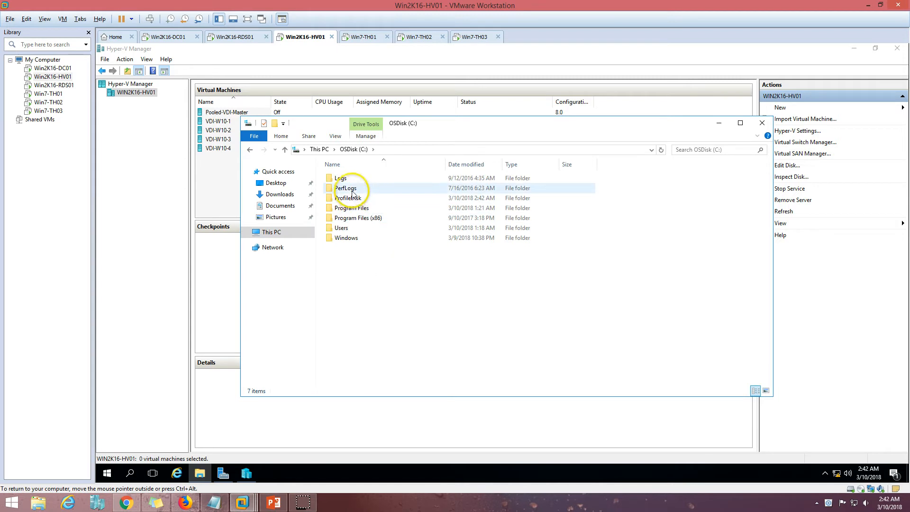
left_click(353, 199)
double_click(354, 199)
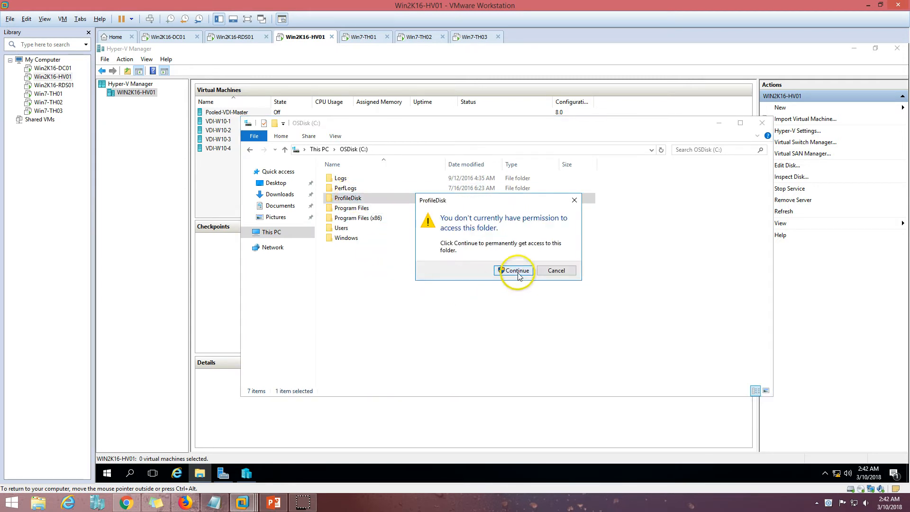
left_click(513, 270)
On Win2K16-RDS01, browse the C: drive and examine the contents and path of its ProfileDisk folder
left_click(234, 37)
left_click(201, 474)
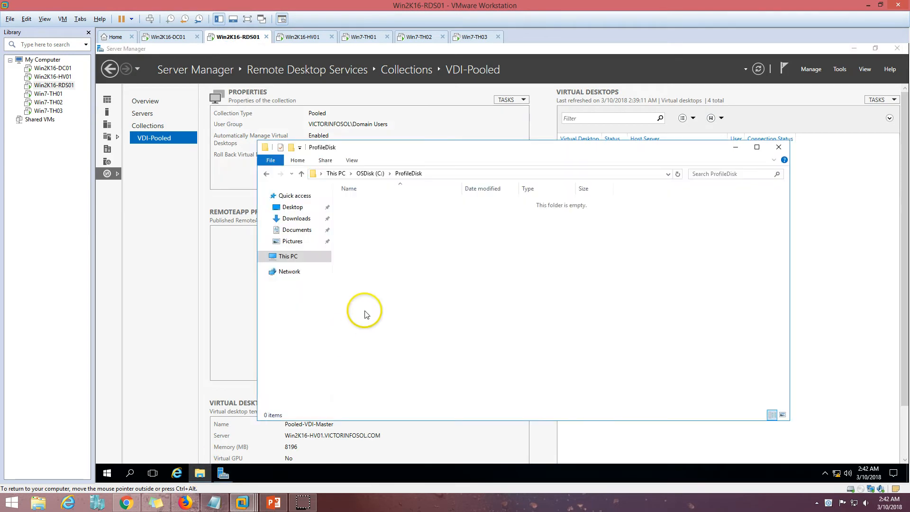
left_click(292, 261)
left_click(404, 281)
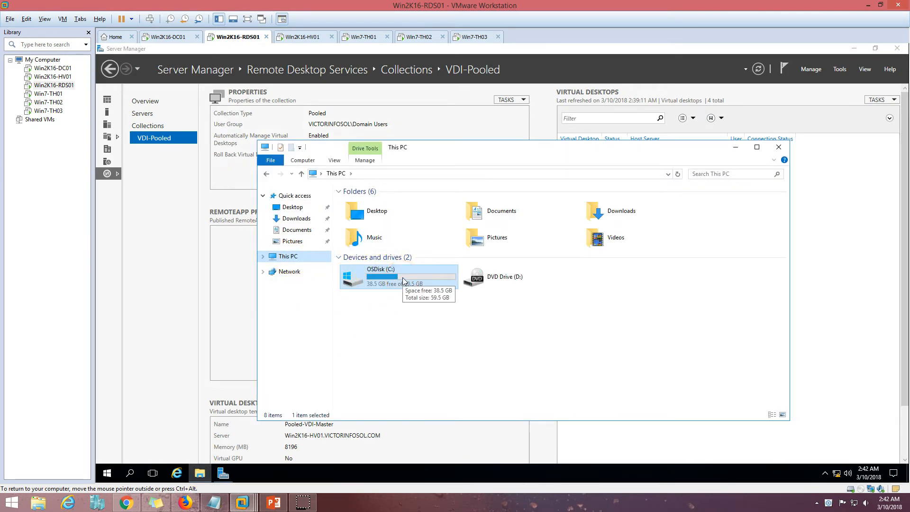
double_click(403, 277)
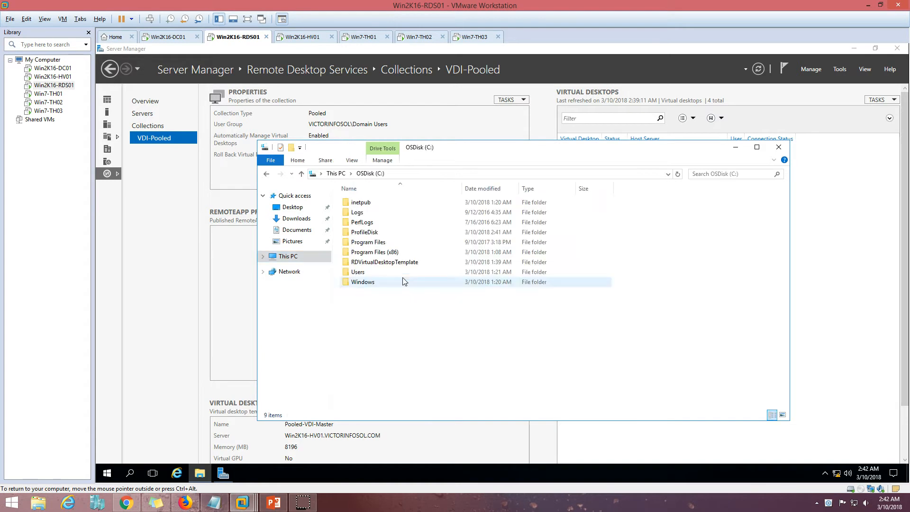
left_click(368, 225)
double_click(368, 224)
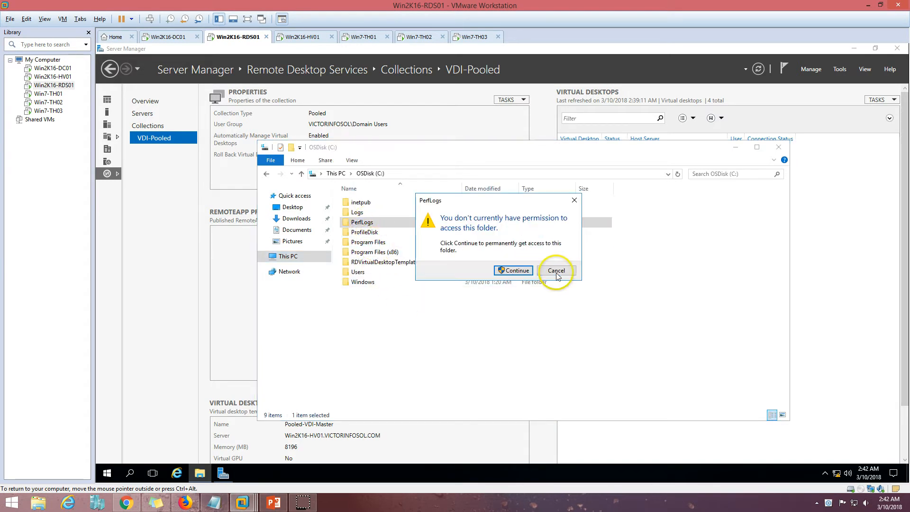
left_click(519, 269)
double_click(366, 232)
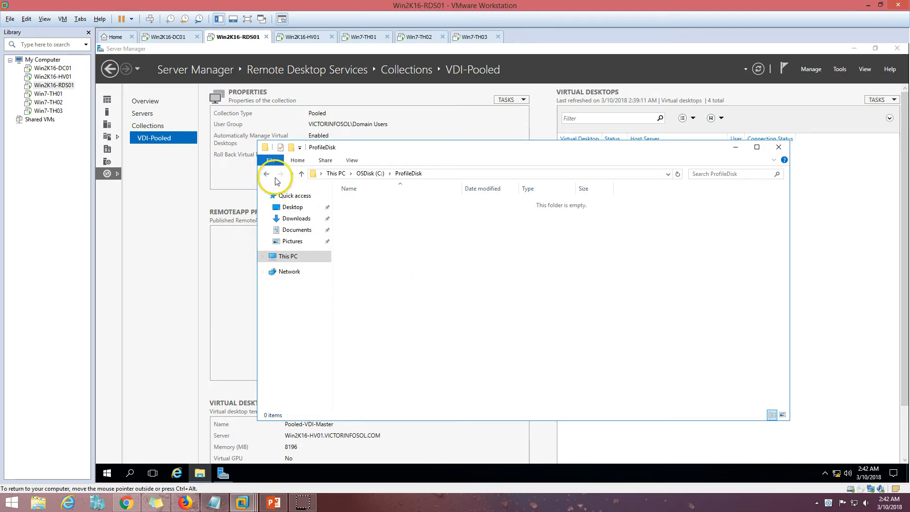
left_click(429, 174)
left_click(416, 254)
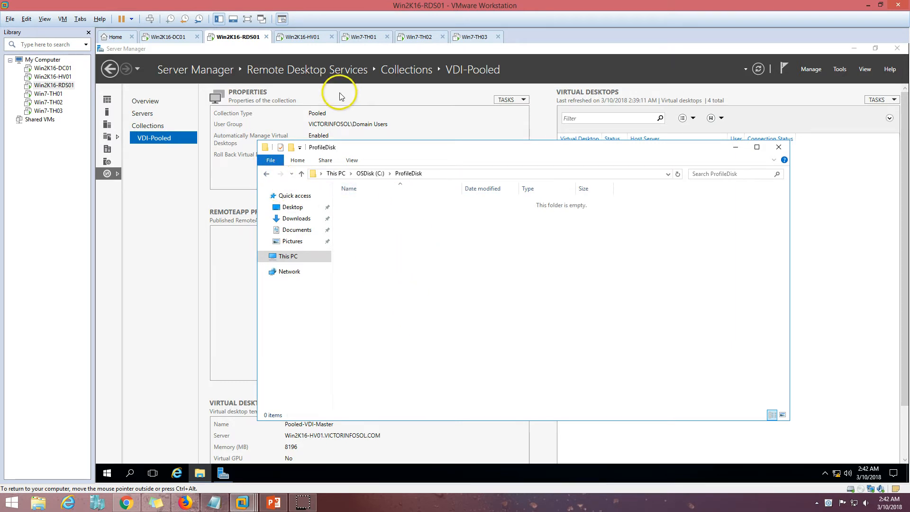
On Win2K16-HV01, refresh the ProfileDisk folder to check its contents, then minimize its window
left_click(304, 38)
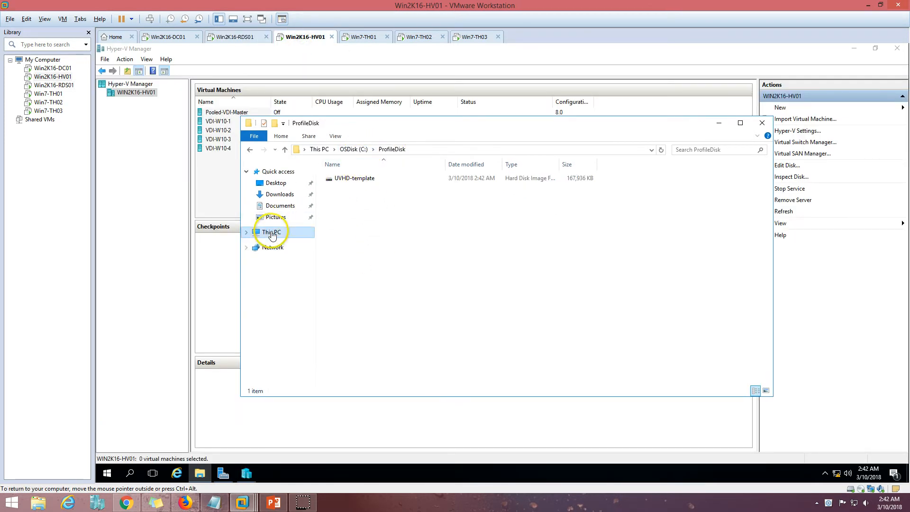
right_click(393, 219)
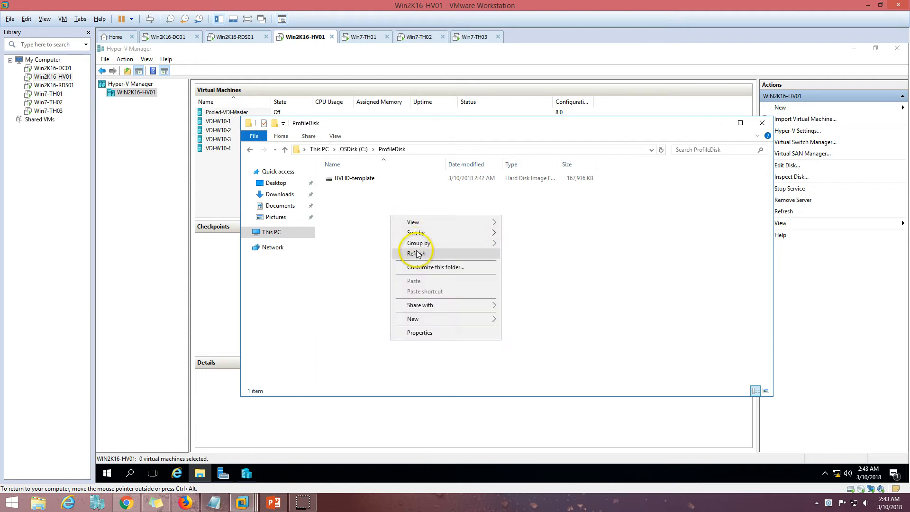
left_click(402, 251)
left_click(201, 474)
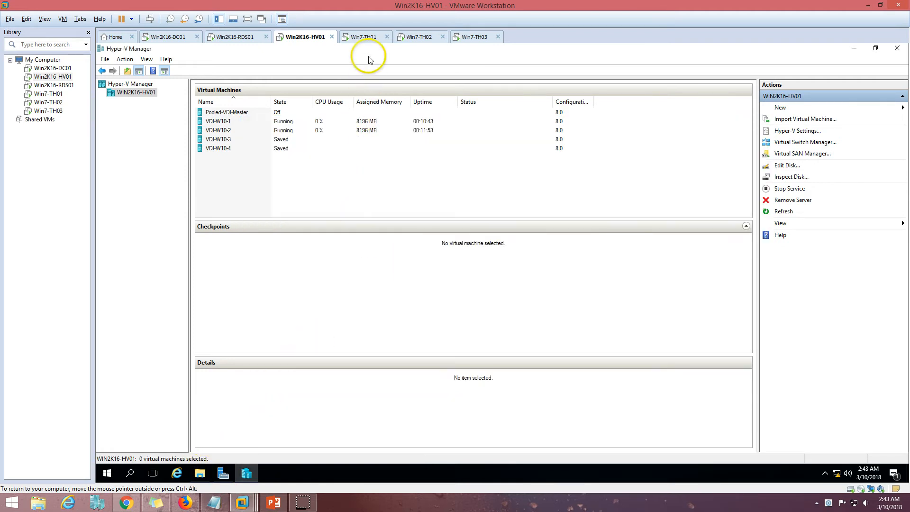
On Win7-TH01, launch the VDI-Pooled remote desktop connection and sign in with the account password
left_click(364, 36)
left_click(369, 251)
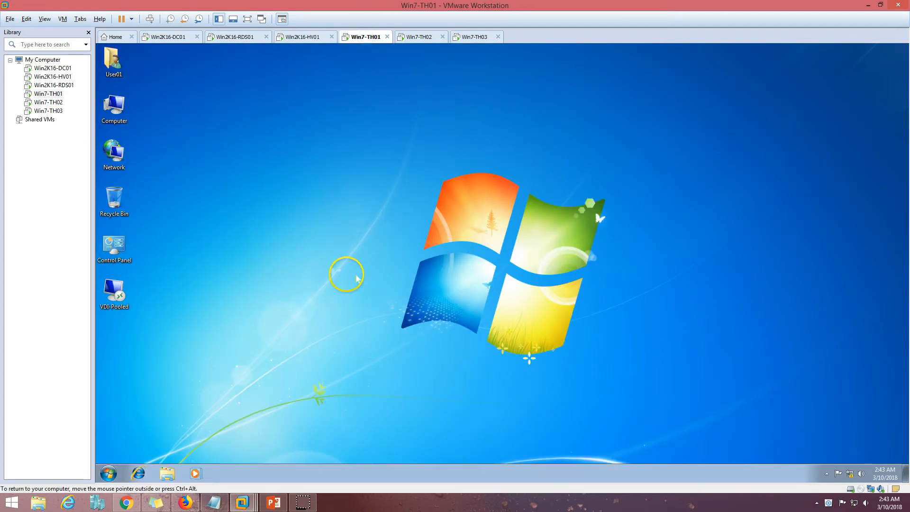
double_click(121, 309)
left_click(549, 310)
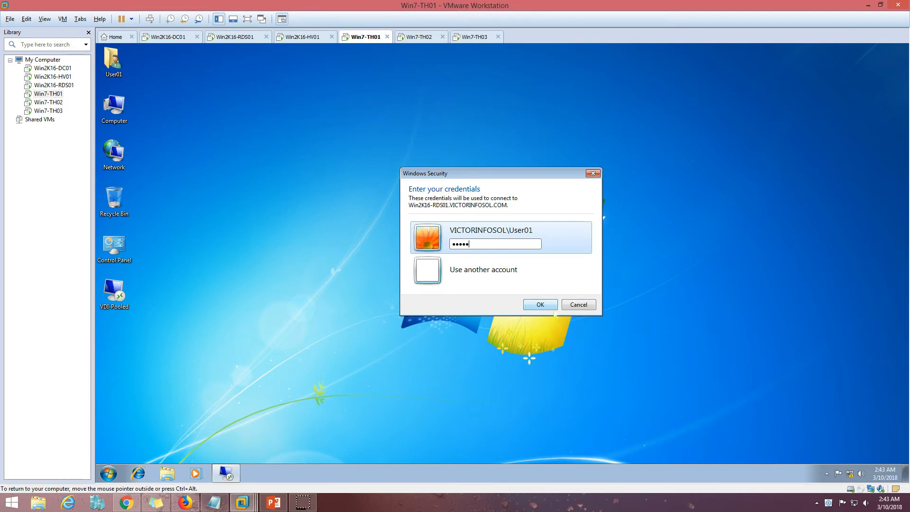
left_click(554, 310)
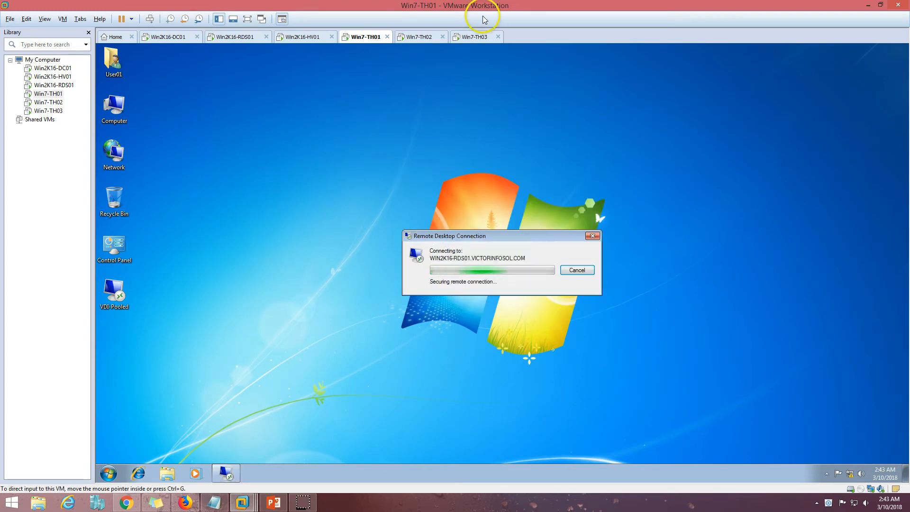
On Win7-TH02, launch the VDI-Pooled remote desktop connection and sign in with the account password
left_click(419, 38)
double_click(116, 292)
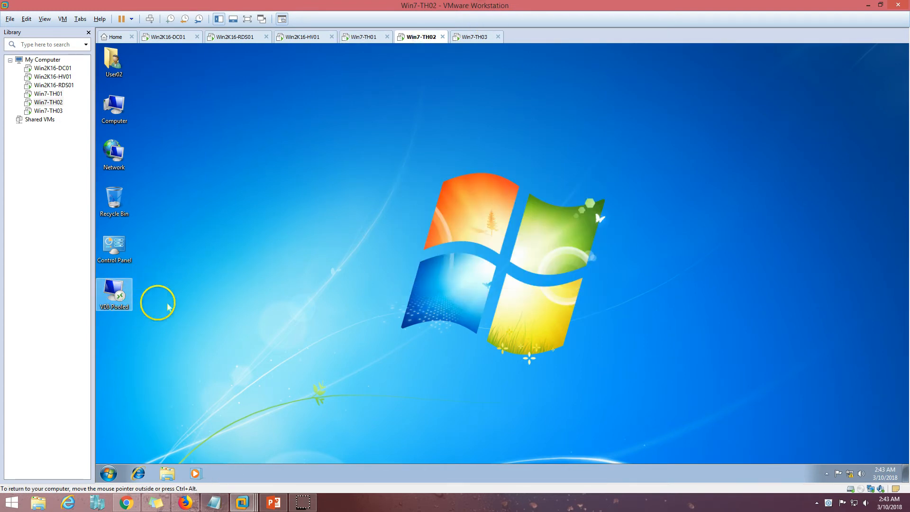
left_click(552, 309)
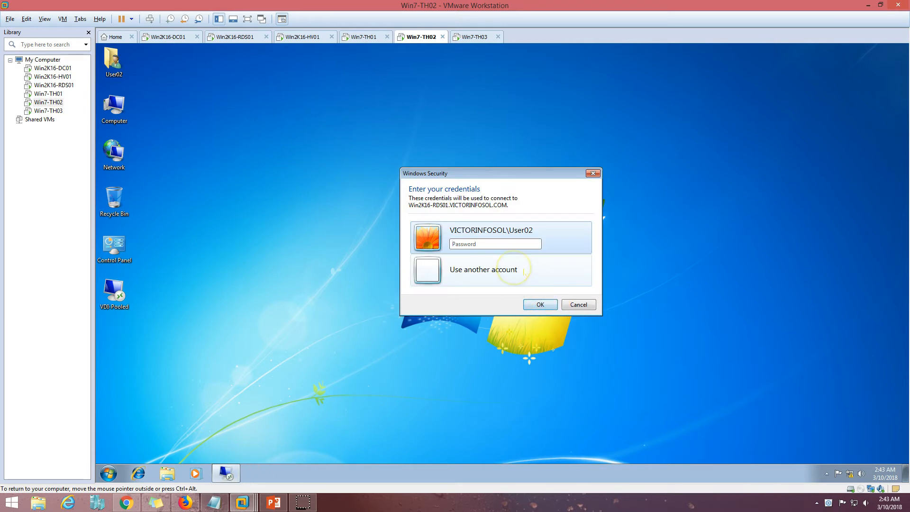
key("Return")
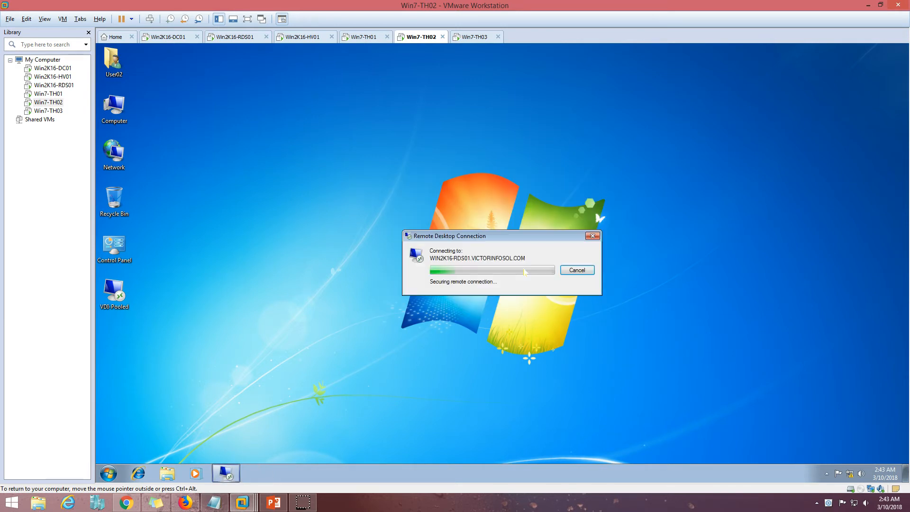
On Win7-TH03, launch the VDI-Pooled remote desktop connection and sign in with the account password
left_click(473, 38)
double_click(114, 291)
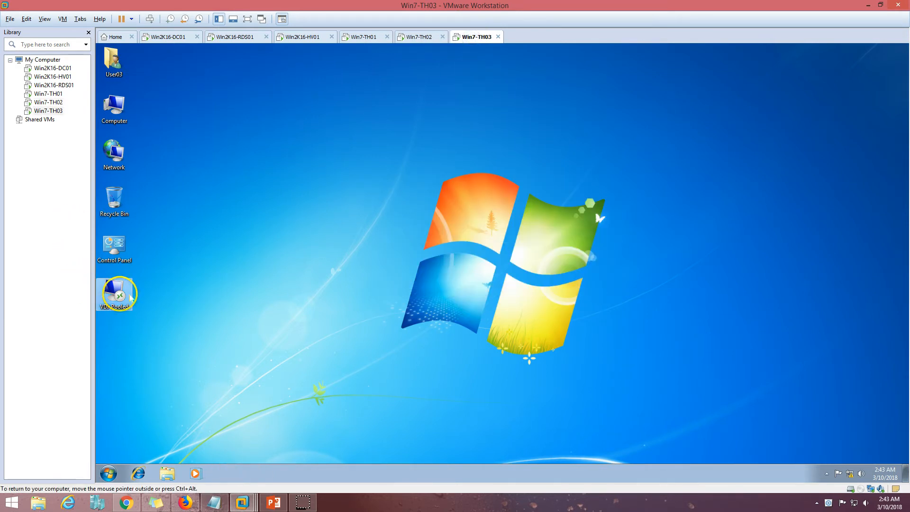
left_click(555, 309)
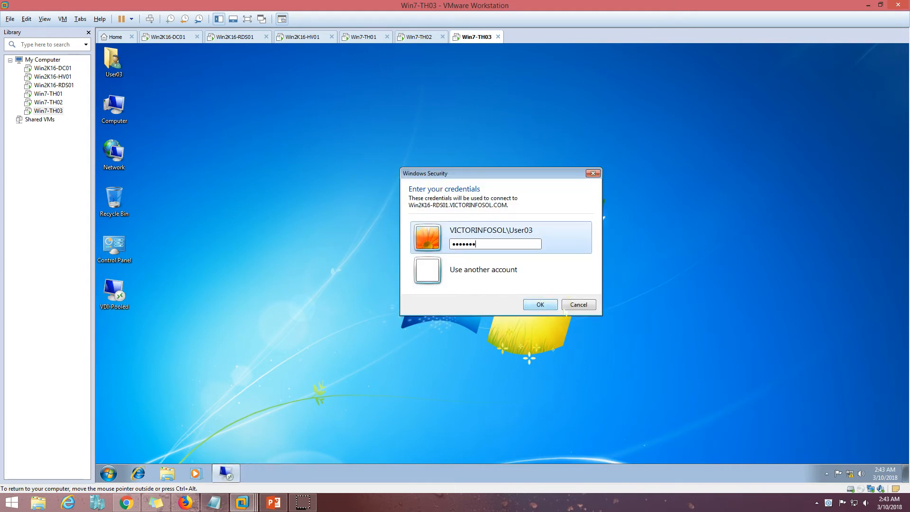
key("Return")
Check the progress of the remote desktop connections on Win7-TH01 and Win7-TH02
left_click(365, 37)
left_click(418, 37)
left_click(375, 38)
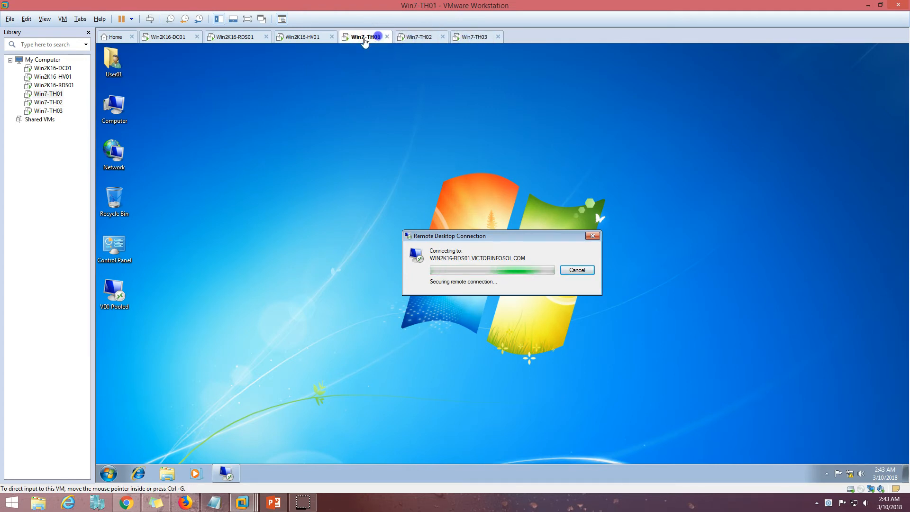
Refresh the ProfileDisk folder on Win2K16-HV01 to look for new user profile disks, and return to Win7-TH01
left_click(314, 37)
left_click(200, 474)
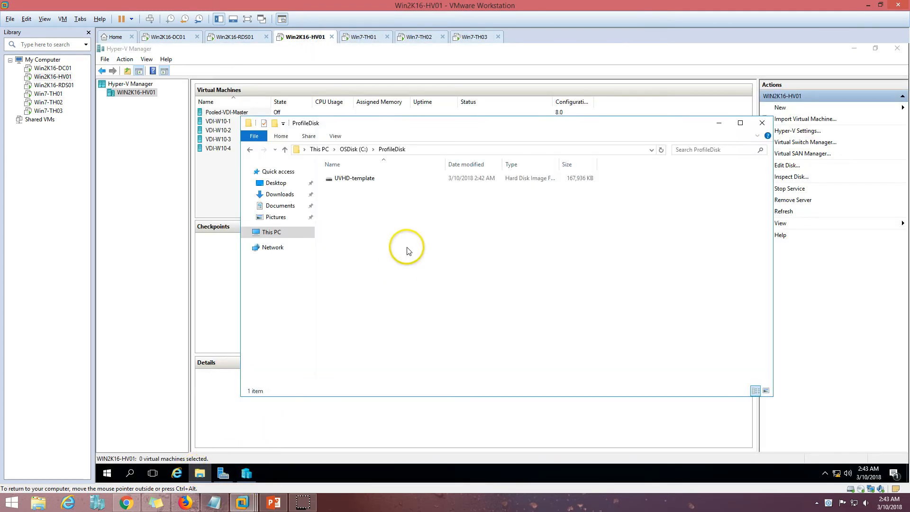
right_click(407, 249)
left_click(445, 287)
left_click_drag(450, 127, 515, 189)
right_click(502, 298)
left_click(532, 340)
left_click(363, 36)
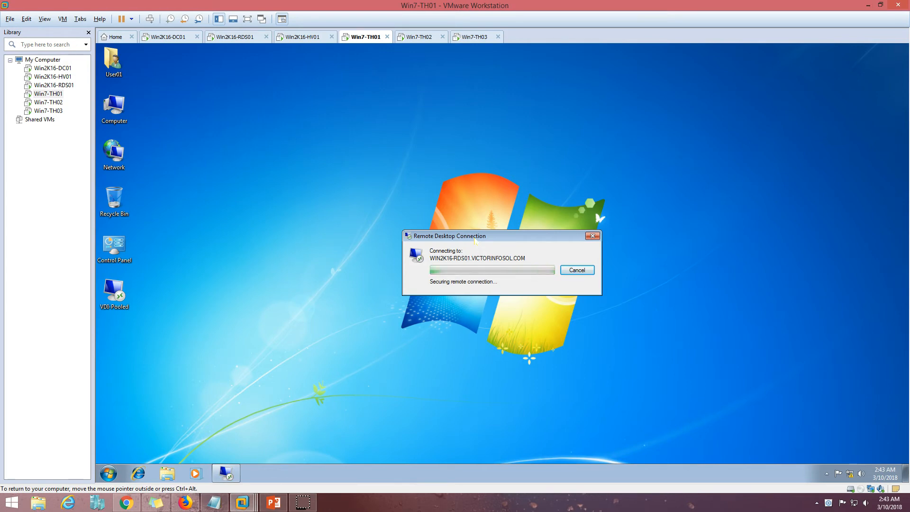
Check the remote desktop connection progress on Win7-TH02 and Win7-TH03, and return to Win7-TH01
left_click(424, 37)
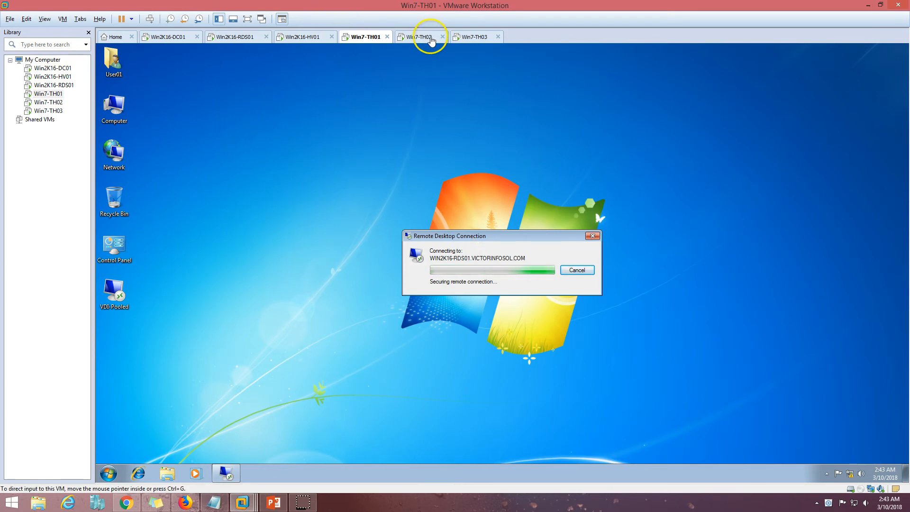
left_click(458, 39)
left_click(407, 37)
left_click(363, 37)
Refresh the VDI-Pooled collection in Server Manager on Win2K16-RDS01 to examine its virtual desktops
left_click(244, 40)
left_click(159, 42)
left_click(235, 37)
left_click(124, 301)
left_click(759, 69)
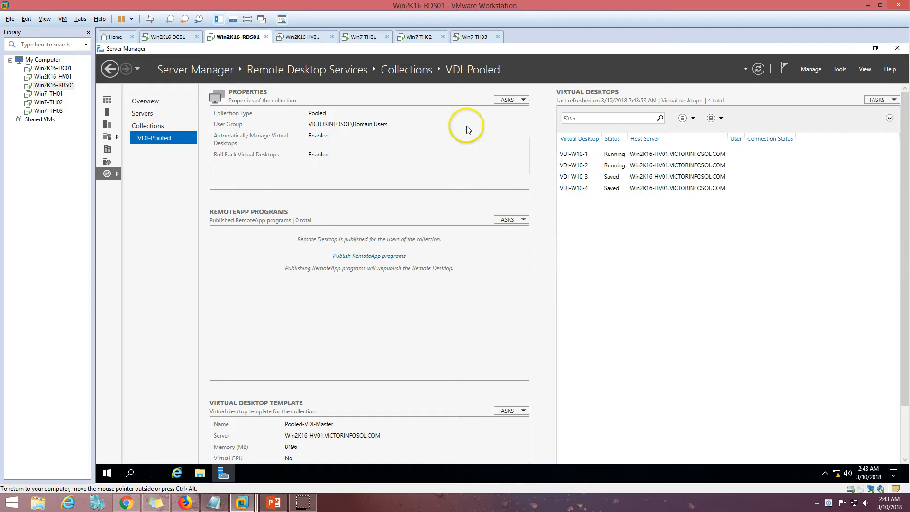
Glance at the Win7-TH01 and Win7-TH02 connections, refresh VDI-Pooled again on Win2K16-RDS01, and inspect each virtual desktop's status
left_click(366, 38)
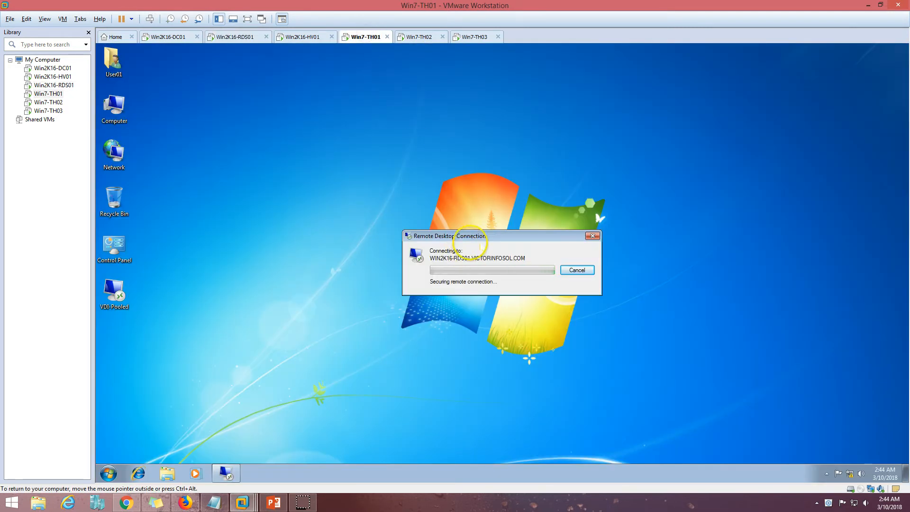
left_click(418, 38)
left_click(256, 38)
left_click(759, 69)
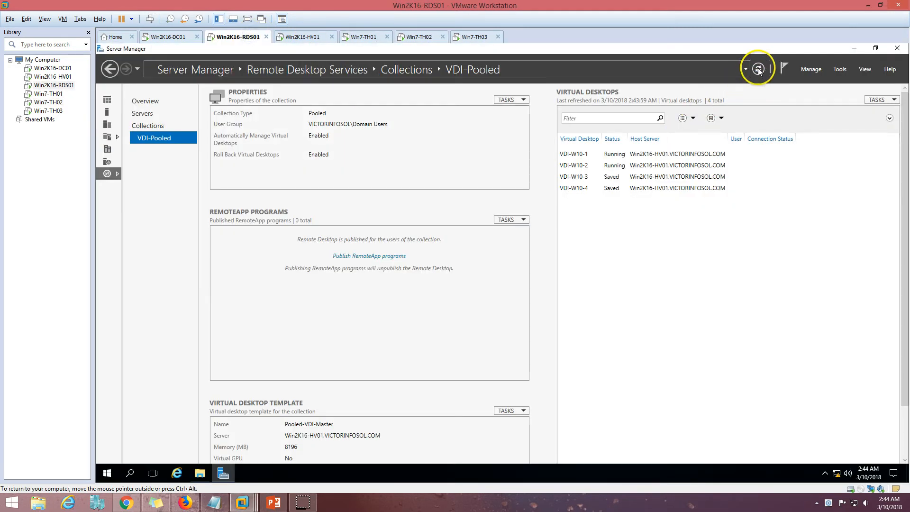
left_click(624, 188)
left_click(624, 177)
left_click(625, 154)
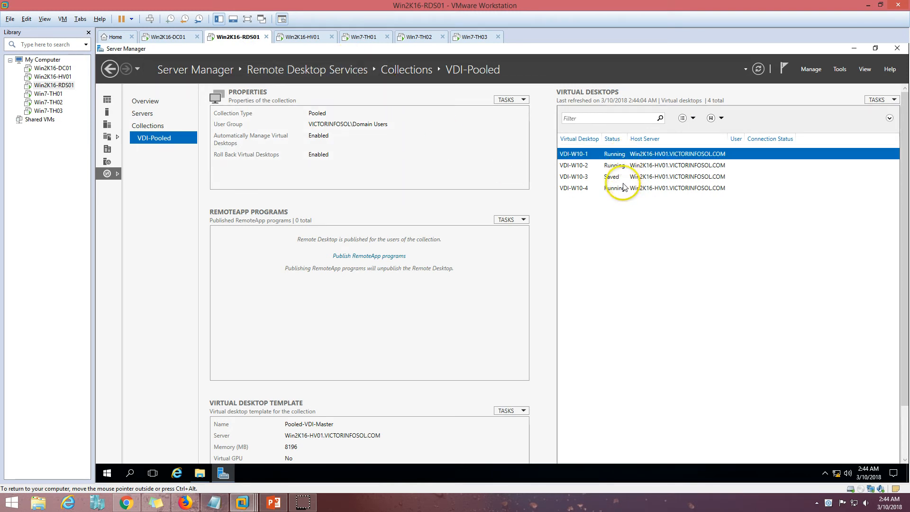
left_click(624, 188)
left_click(624, 177)
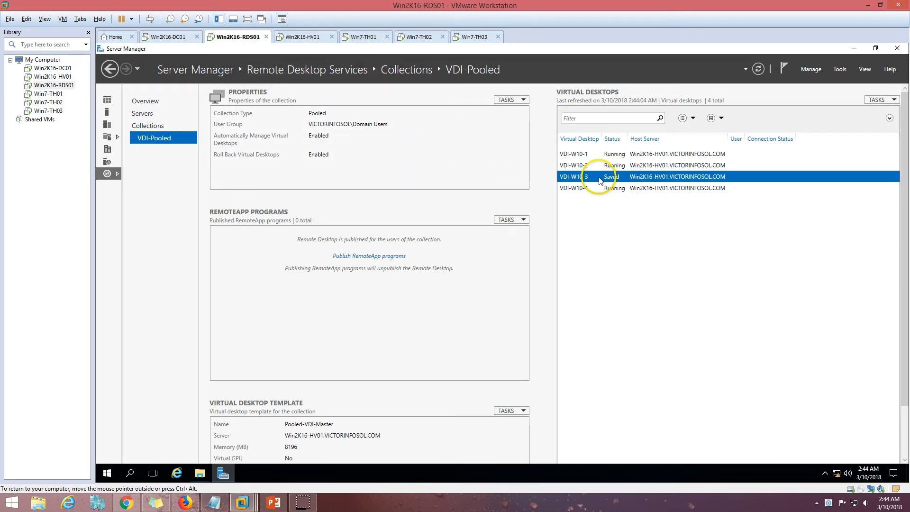
Check the sign-in progress on all three Windows 7 clients, moving the connection dialog slightly higher on Win7-TH03
left_click(420, 36)
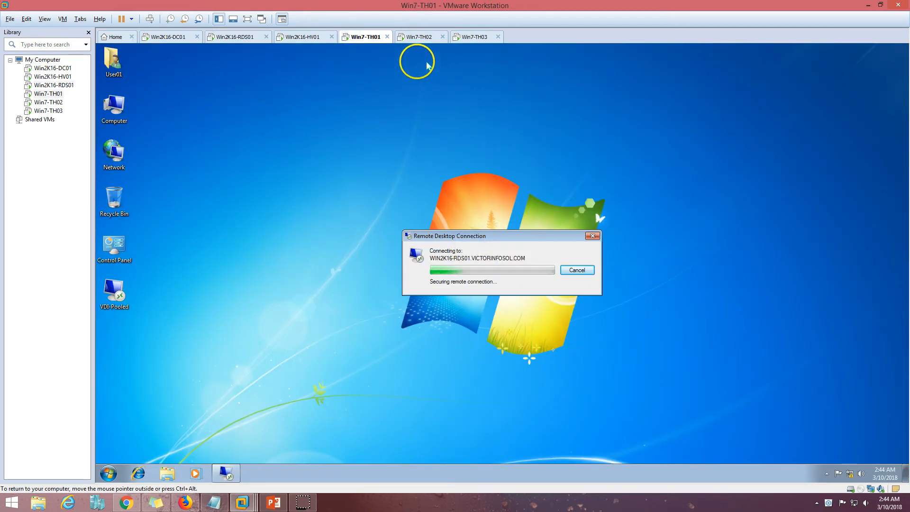
left_click(468, 38)
left_click(419, 37)
left_click(374, 37)
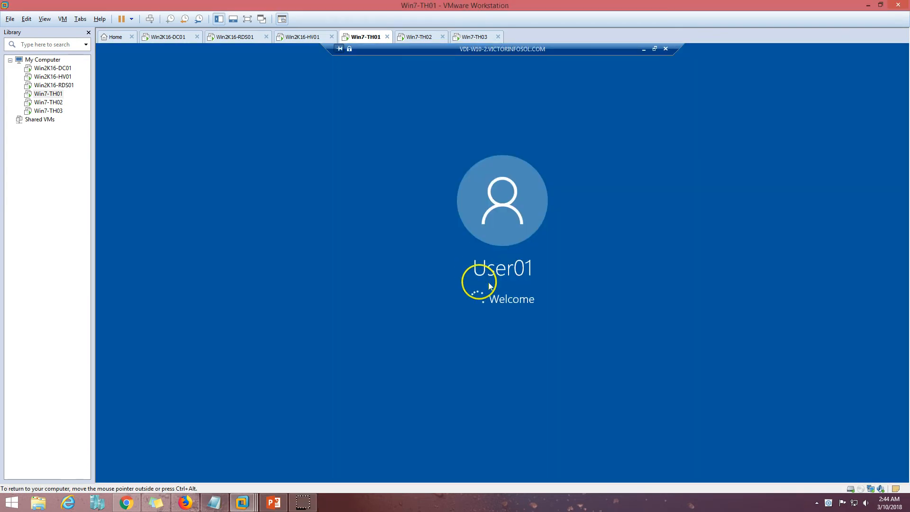
left_click(419, 37)
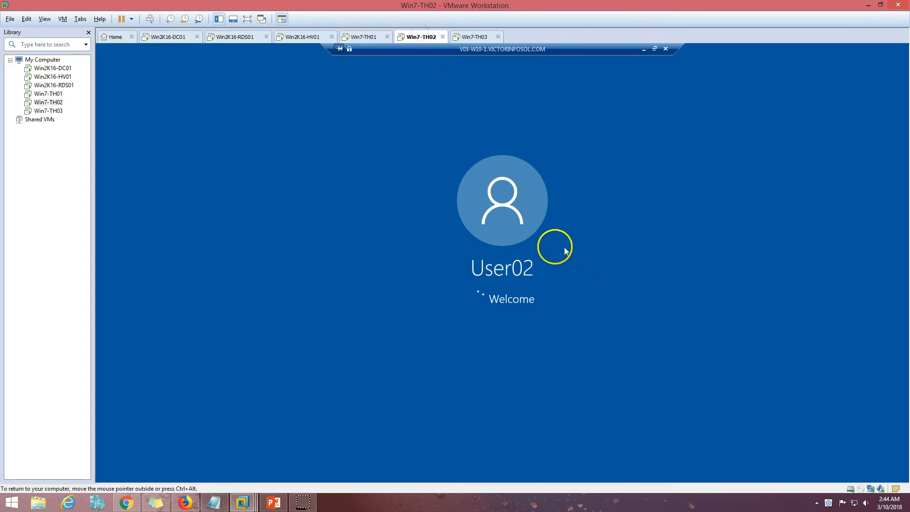
left_click(479, 37)
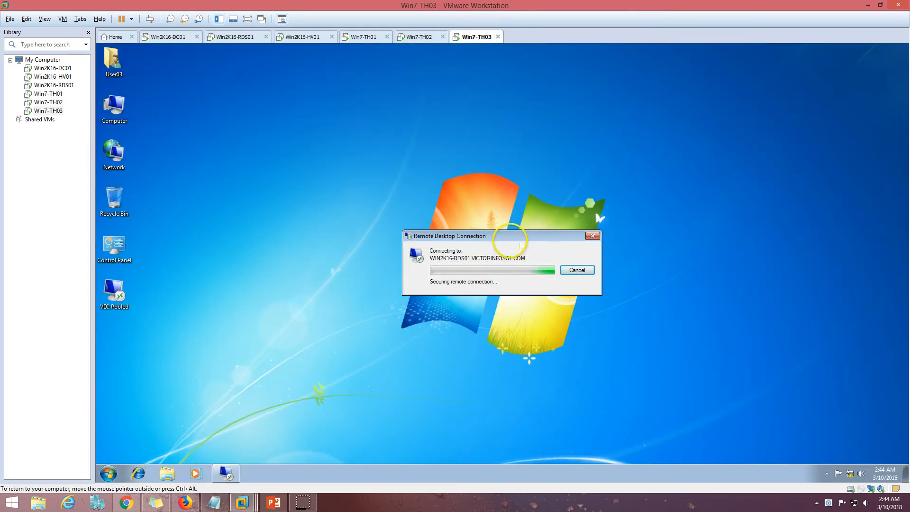
left_click_drag(510, 237, 519, 208)
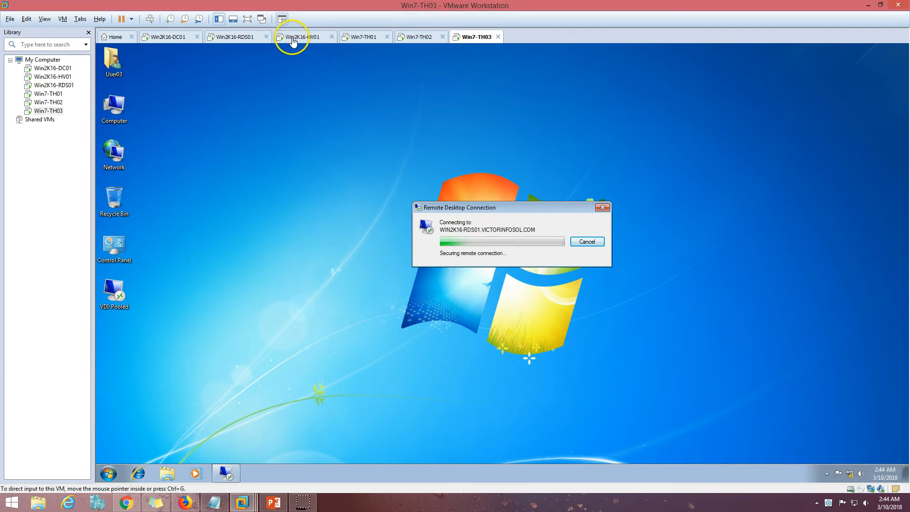
Refresh the ProfileDisk folder on Win2K16-HV01 and widen the Name column to fit the full disk file names
left_click(300, 37)
right_click(471, 323)
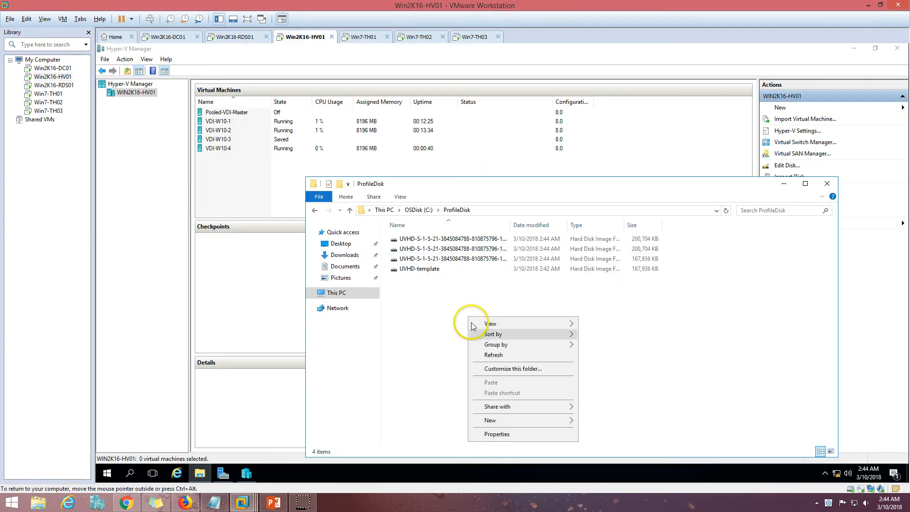
left_click(494, 355)
double_click(511, 225)
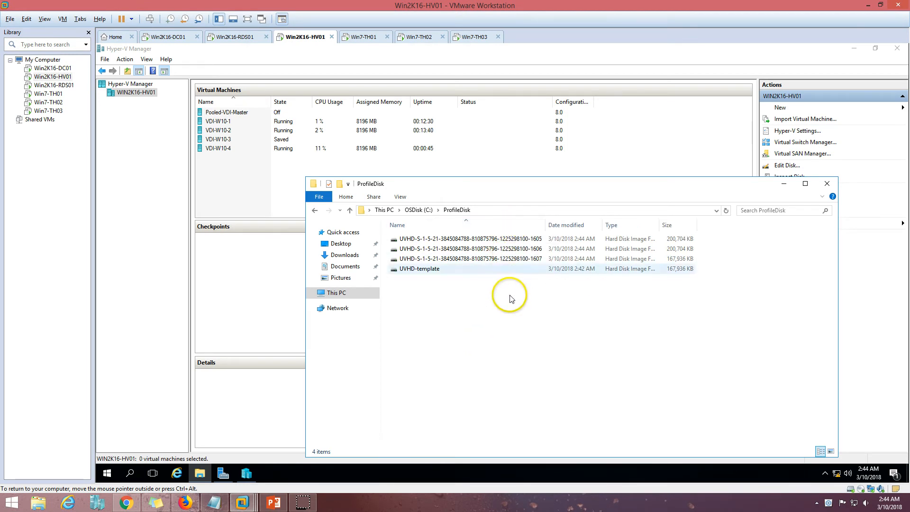
Examine the third user profile disk in the ProfileDisk folder and refresh the folder again
left_click(467, 259)
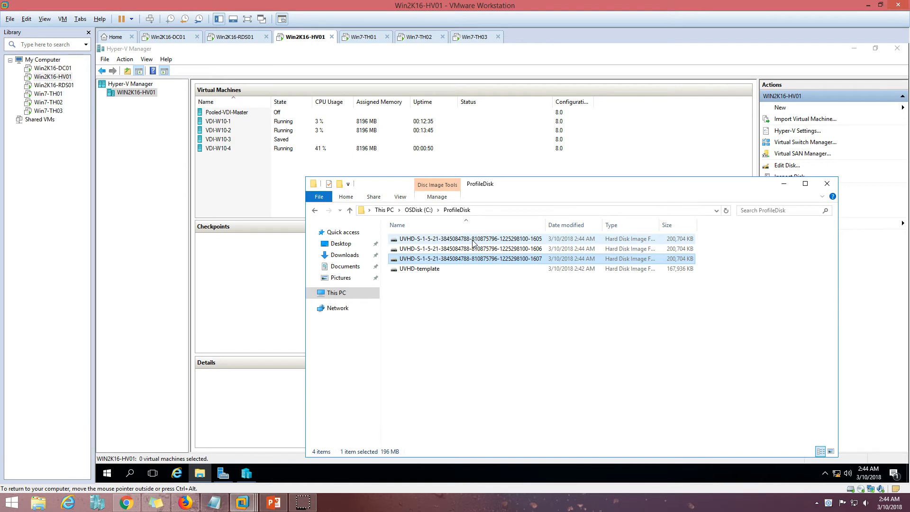
right_click(490, 366)
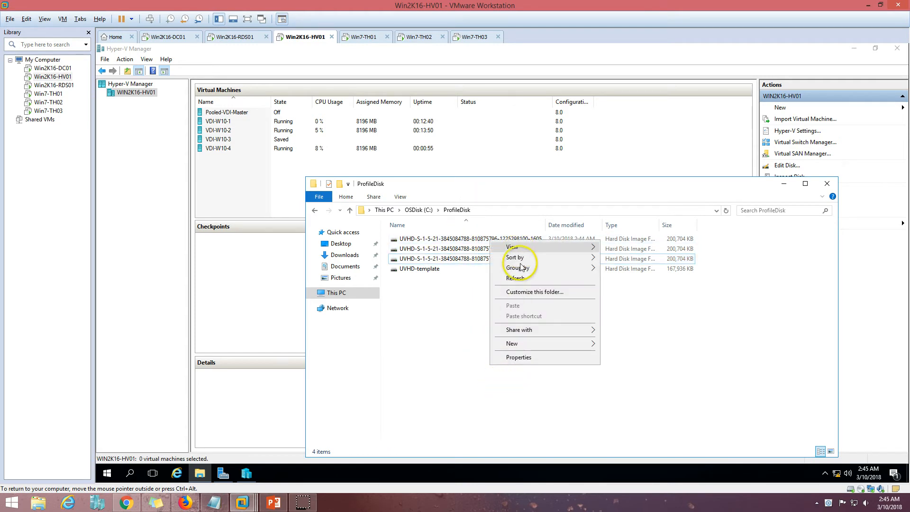
left_click(522, 279)
Compare the sign-in progress of the Win7-TH01, Win7-TH02 and Win7-TH03 sessions, finishing on Win7-TH03
left_click(362, 35)
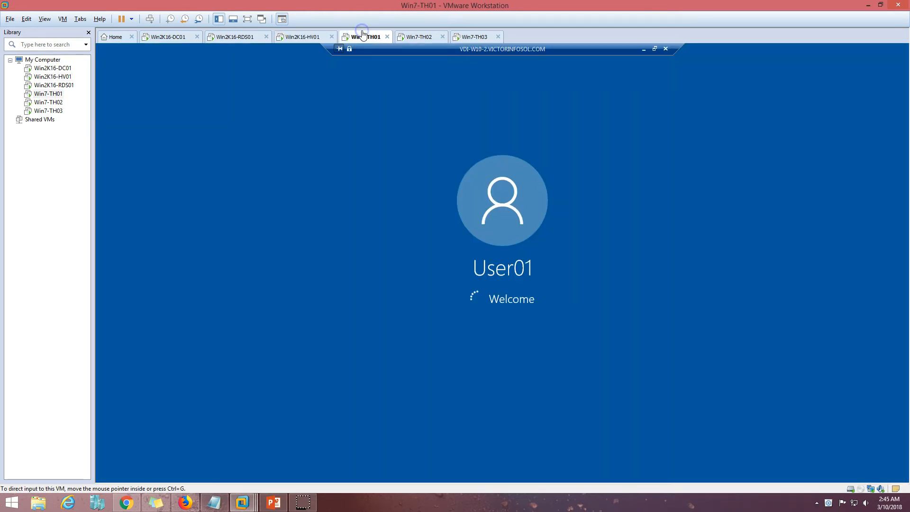
left_click(404, 40)
left_click(474, 37)
left_click(423, 37)
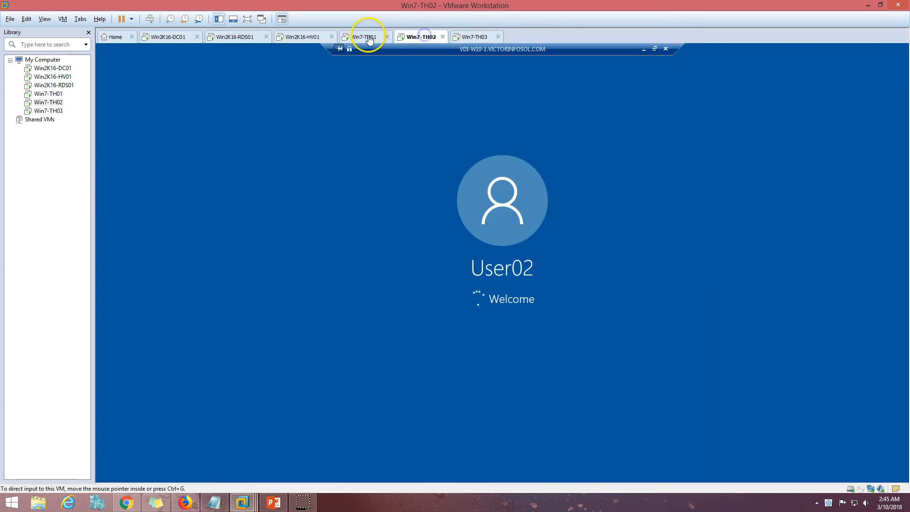
left_click(369, 38)
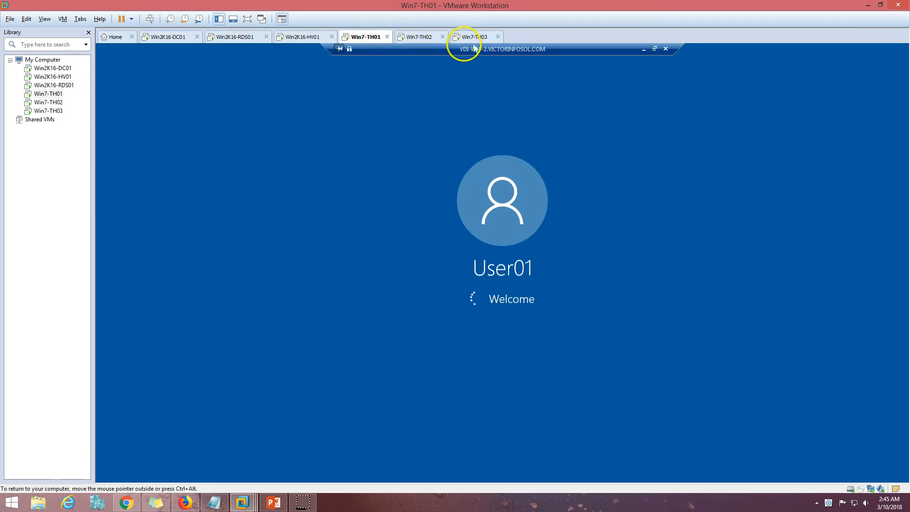
left_click(420, 37)
left_click(471, 38)
left_click(420, 37)
left_click(369, 38)
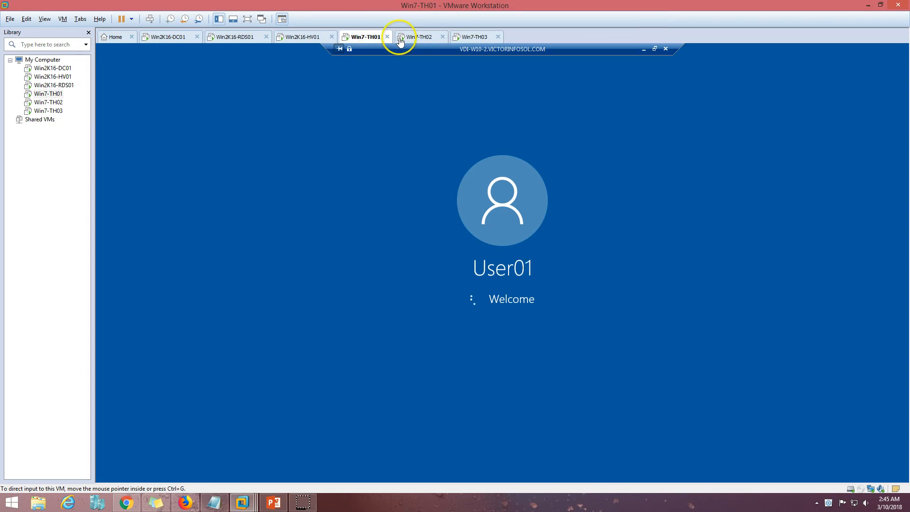
left_click(420, 38)
left_click(467, 37)
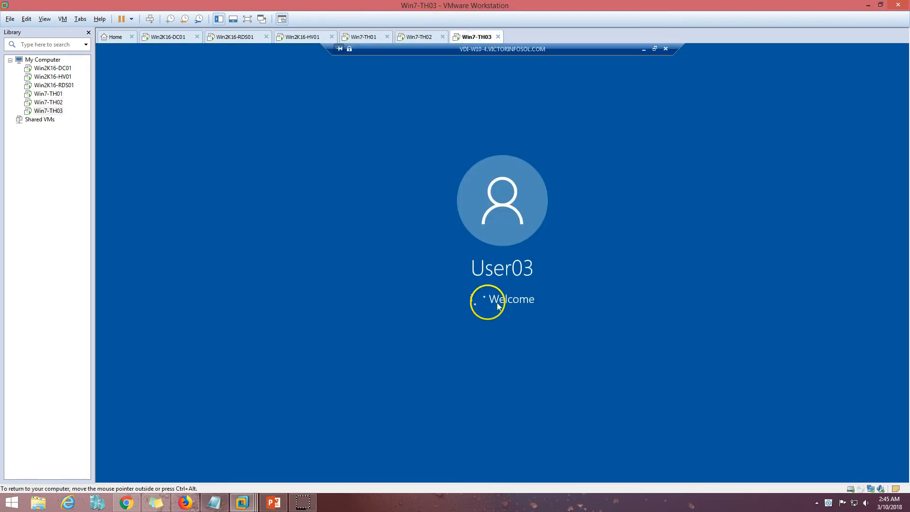
Refresh the VDI-Pooled collection on Win2K16-RDS01 and examine the user and connection status of each virtual desktop
left_click(229, 36)
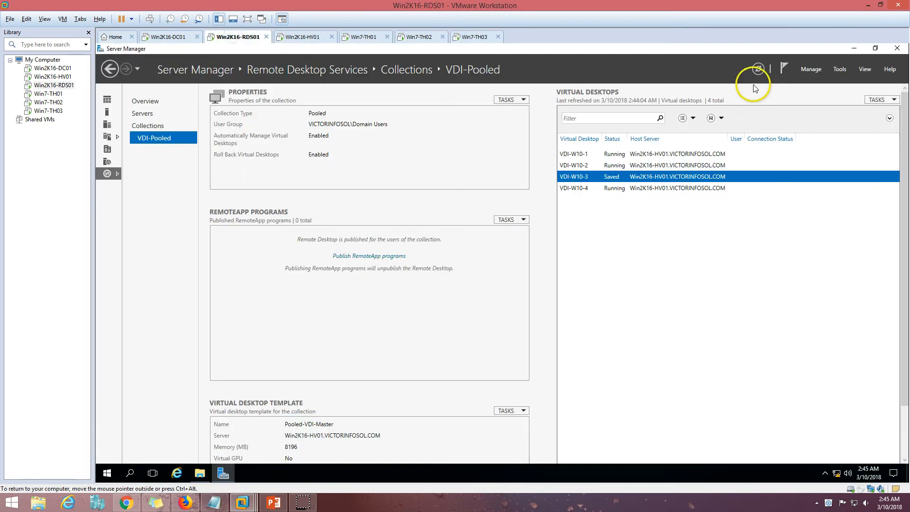
left_click(759, 70)
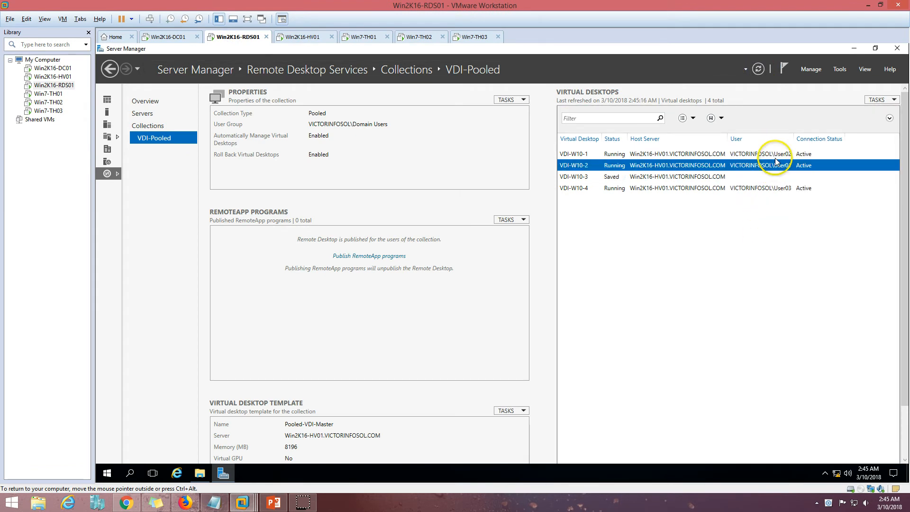
left_click(778, 188)
left_click(764, 154)
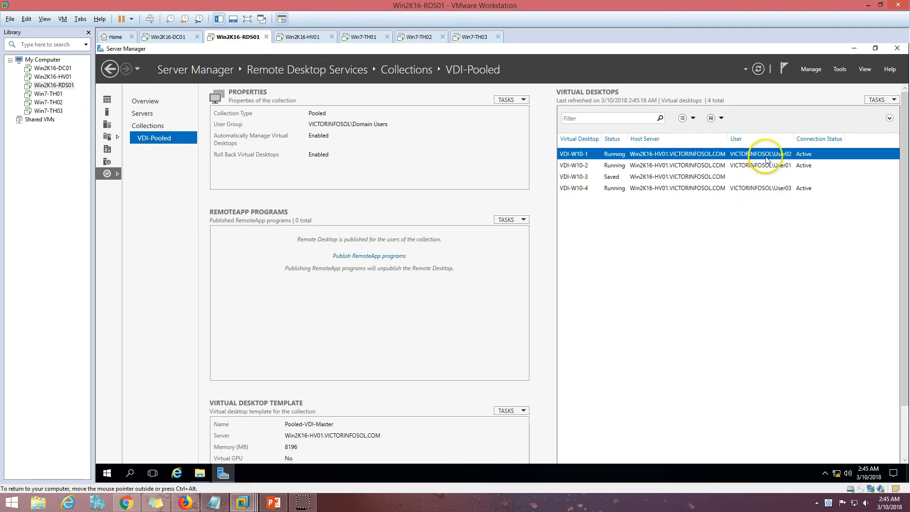
Check whether the virtual desktops have loaded on the three Windows 7 clients, and return to Win7-TH01
left_click(373, 37)
left_click(420, 37)
left_click(468, 37)
left_click(432, 37)
left_click(364, 37)
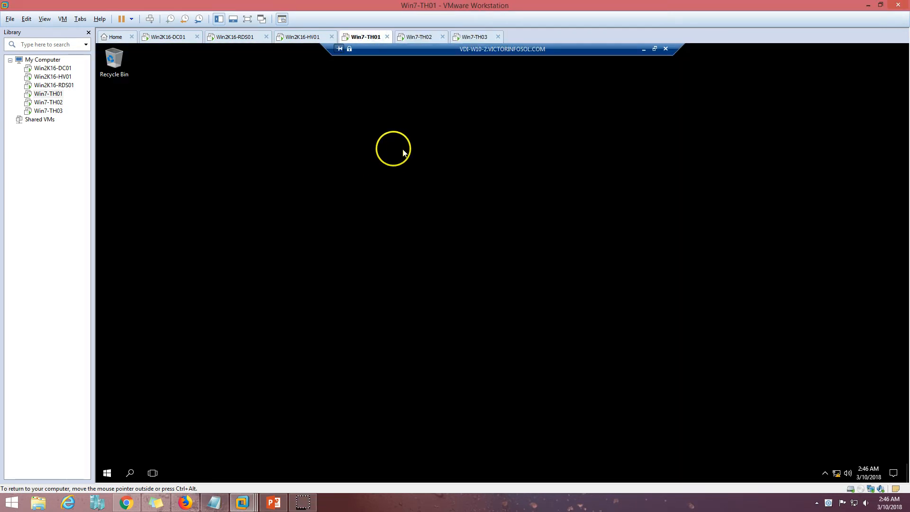
Open a non-administrator Command Prompt in the virtual desktop session on Win7-TH01
right_click(363, 145)
left_click(232, 243)
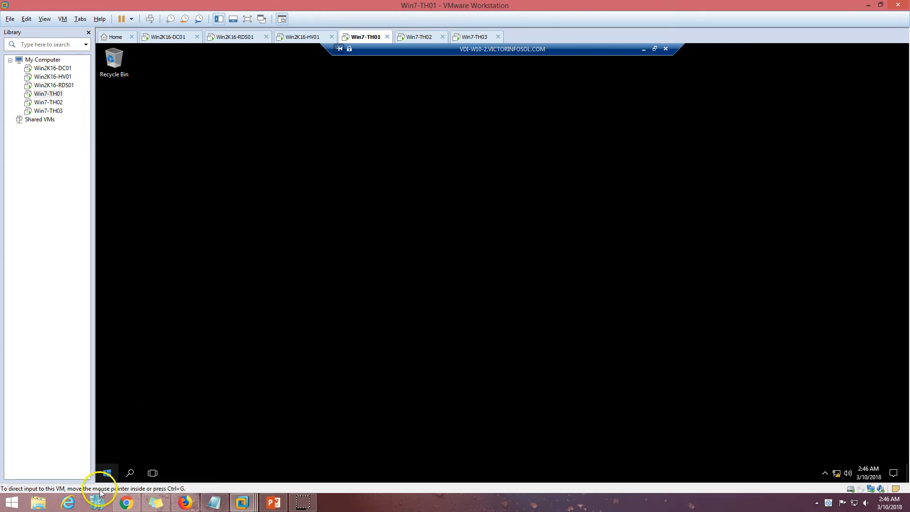
right_click(107, 473)
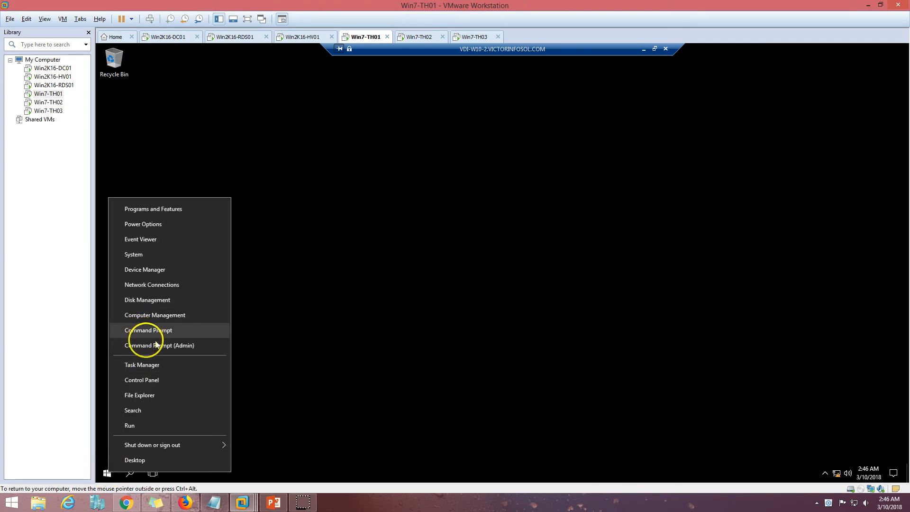
left_click(155, 330)
left_click(403, 214)
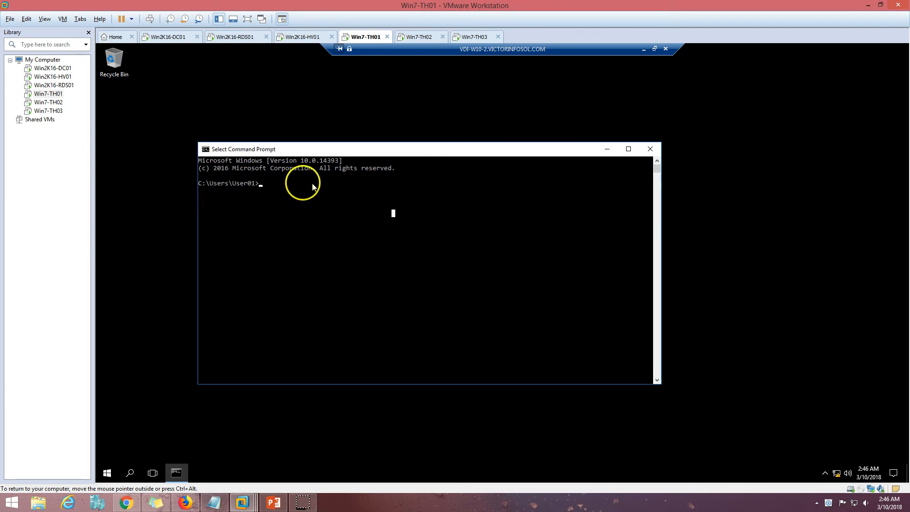
Create a text document named "hi i am user01" on the virtual desktop of Win7-TH01
right_click(228, 79)
left_click(280, 145)
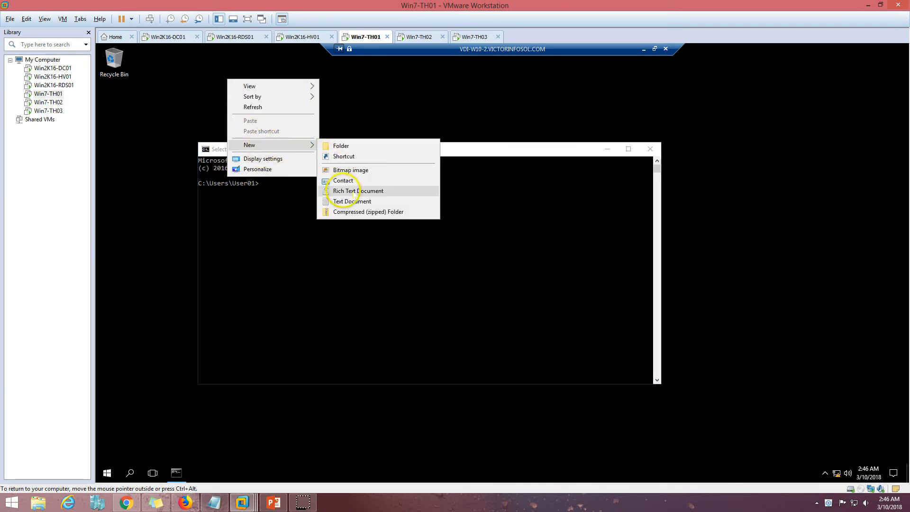
left_click(342, 204)
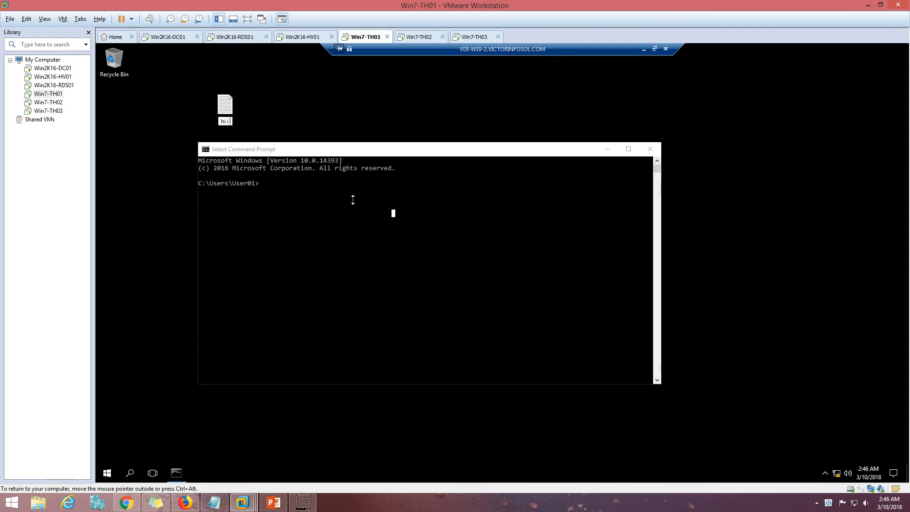
type("hi i am user01")
key("Return")
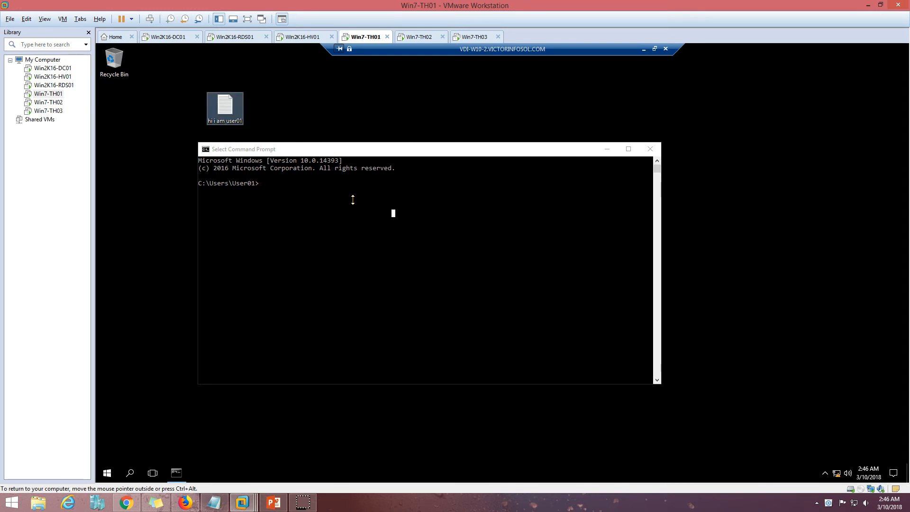
Switch to Win7-TH02 and open a non-administrator Command Prompt in its virtual desktop session
left_click(420, 37)
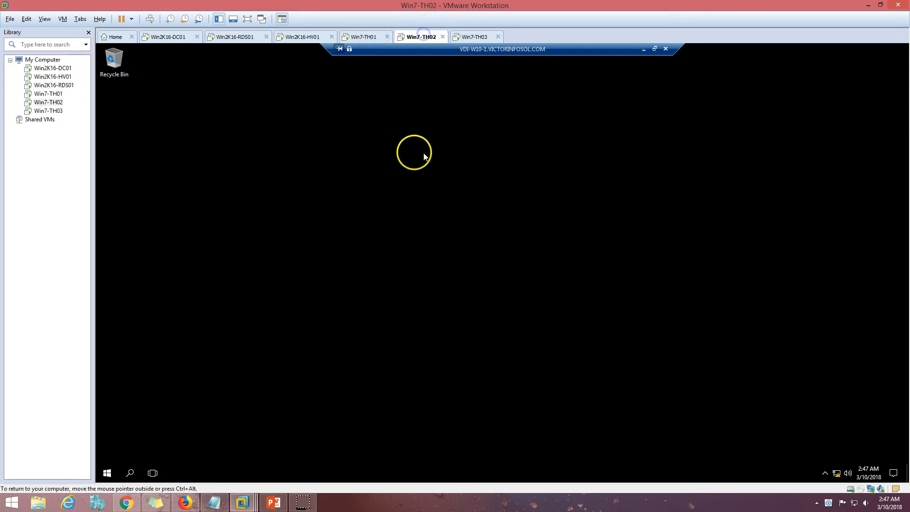
left_click(107, 473)
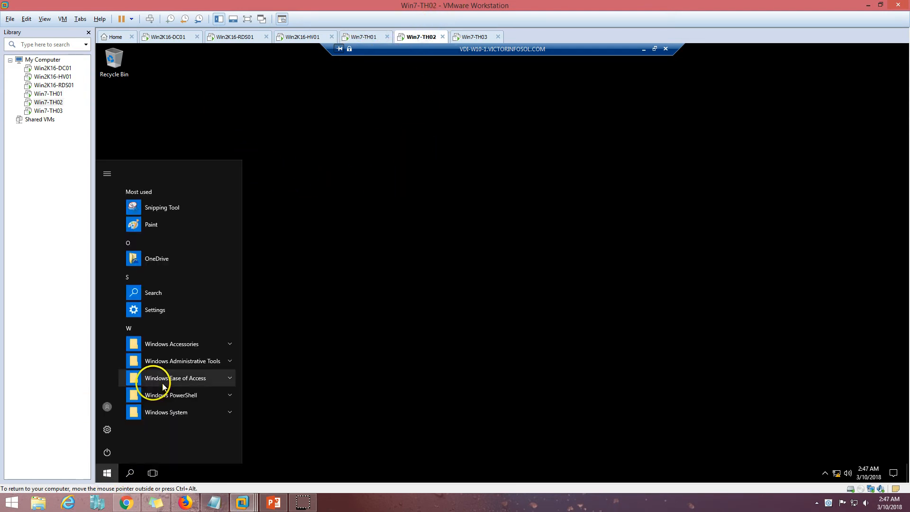
left_click(409, 341)
right_click(106, 474)
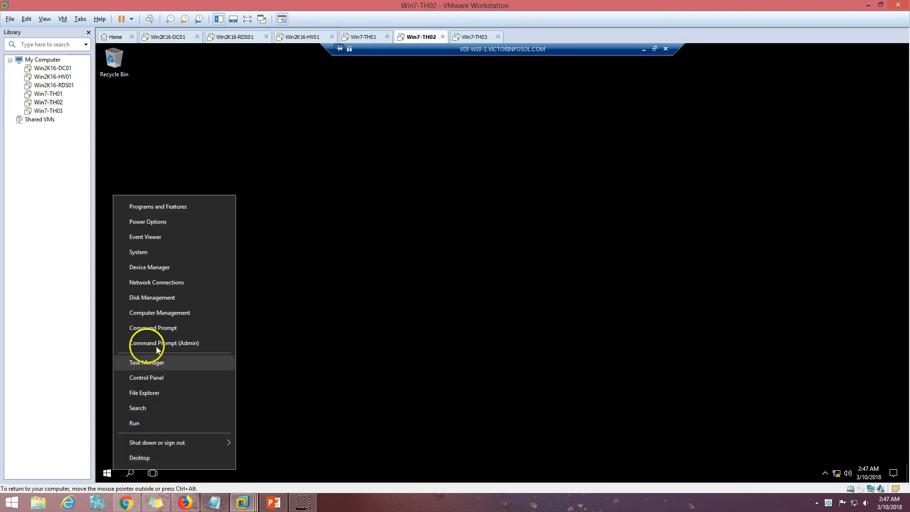
left_click(144, 327)
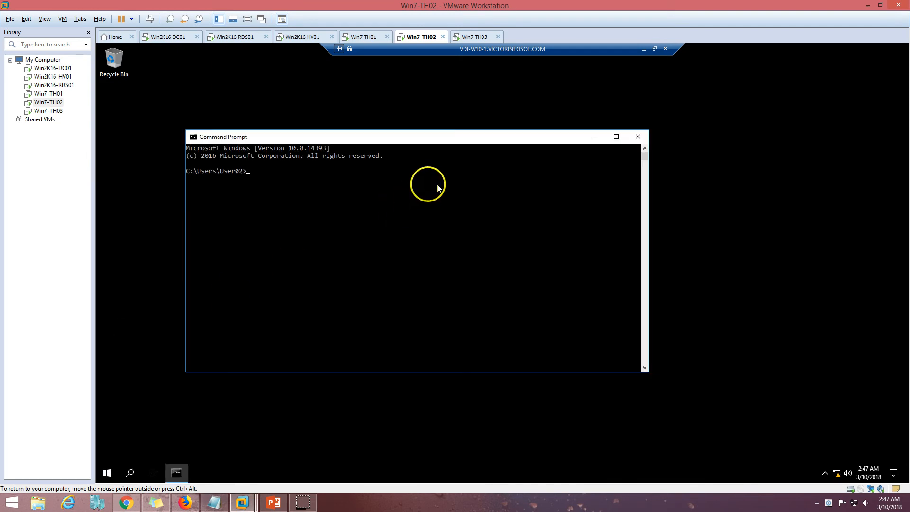
Create a text document named "Hi i am user02" on the virtual desktop of Win7-TH02 and move the Command Prompt clear of it
right_click(297, 89)
mouse_move(341, 154)
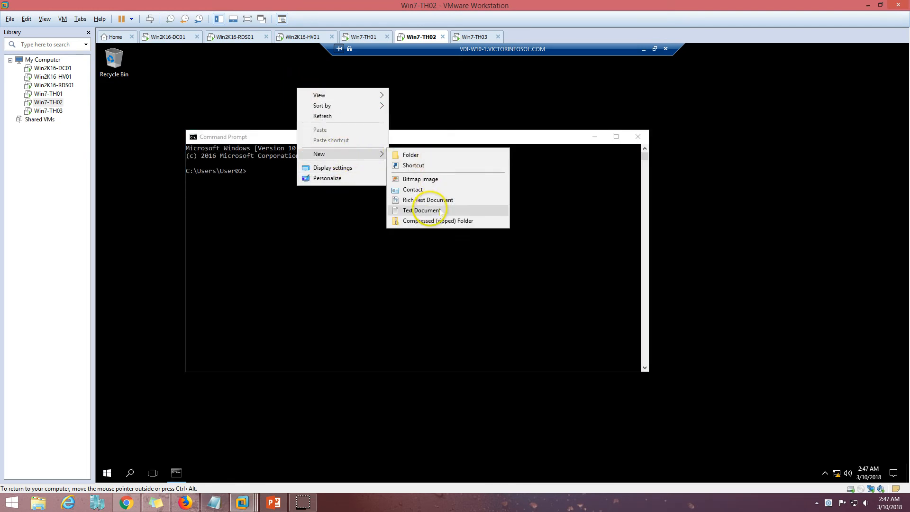
left_click(408, 221)
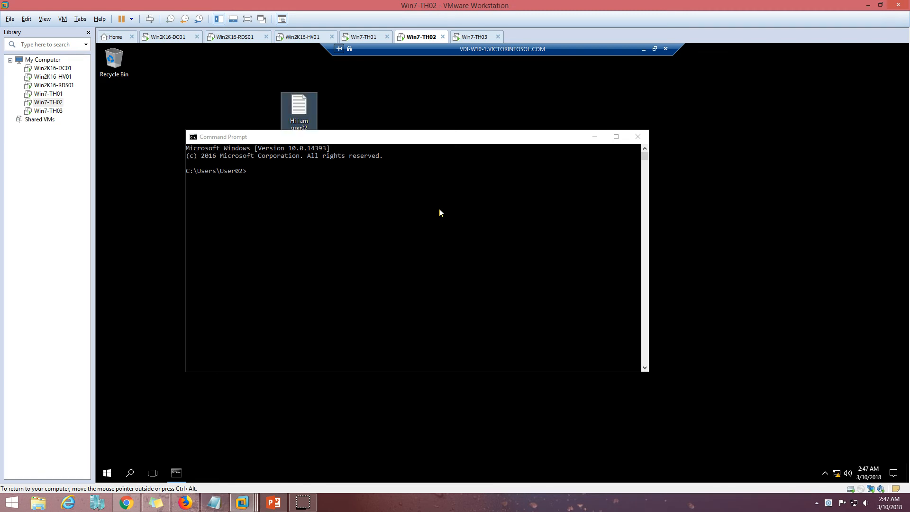
left_click_drag(431, 142, 491, 201)
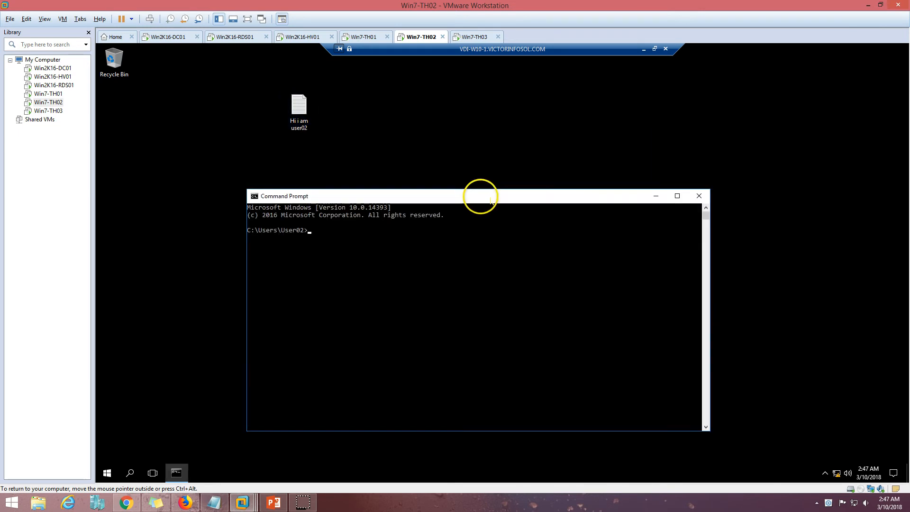
Switch to Win7-TH03 and open a non-administrator Command Prompt in its virtual desktop session
left_click(472, 36)
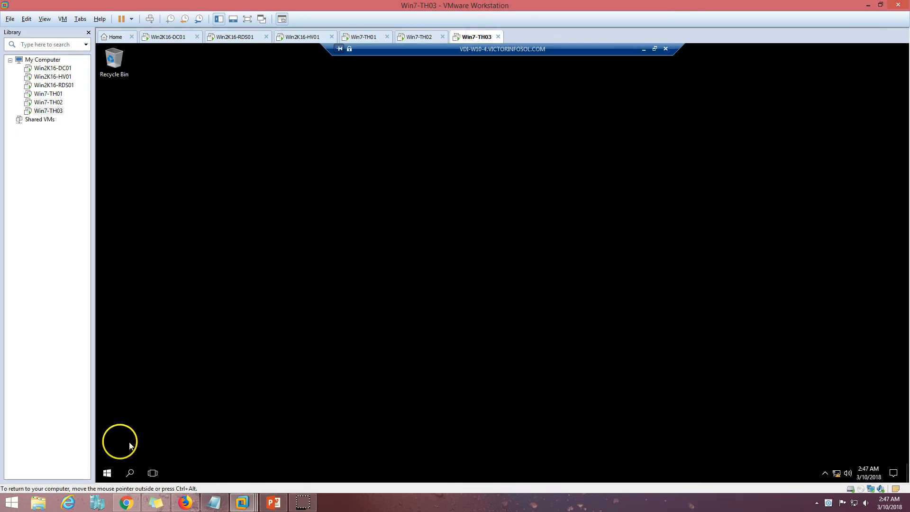
right_click(107, 473)
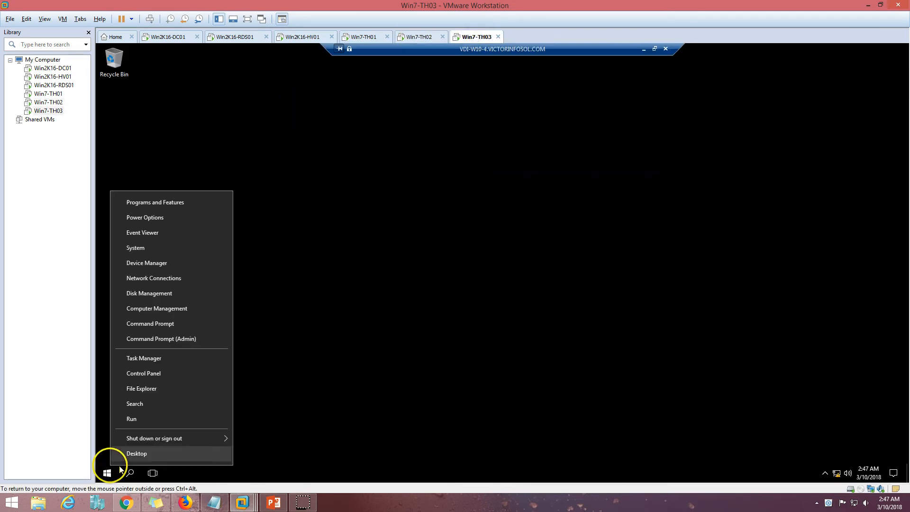
left_click(177, 323)
Create a text document named "Hi i am user03" on the virtual desktop of Win7-TH03 and move the Command Prompt clear of it
right_click(257, 113)
mouse_move(309, 177)
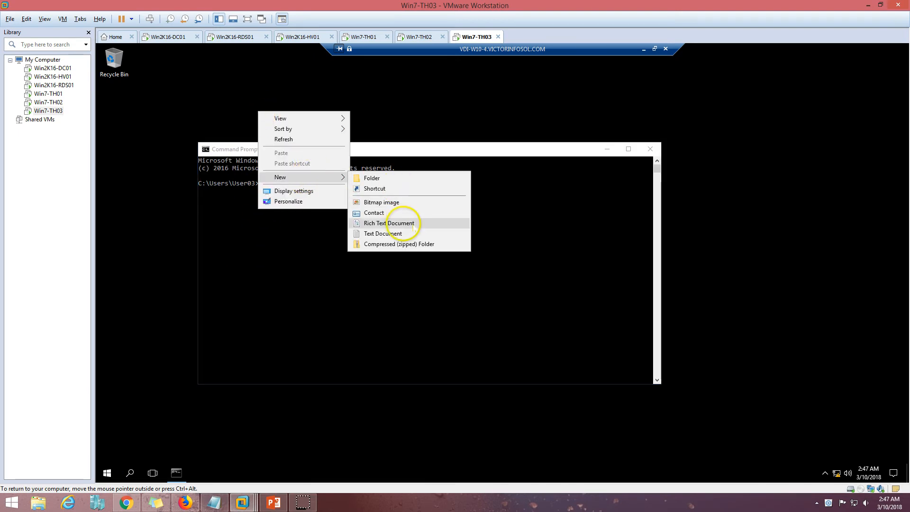
left_click(409, 234)
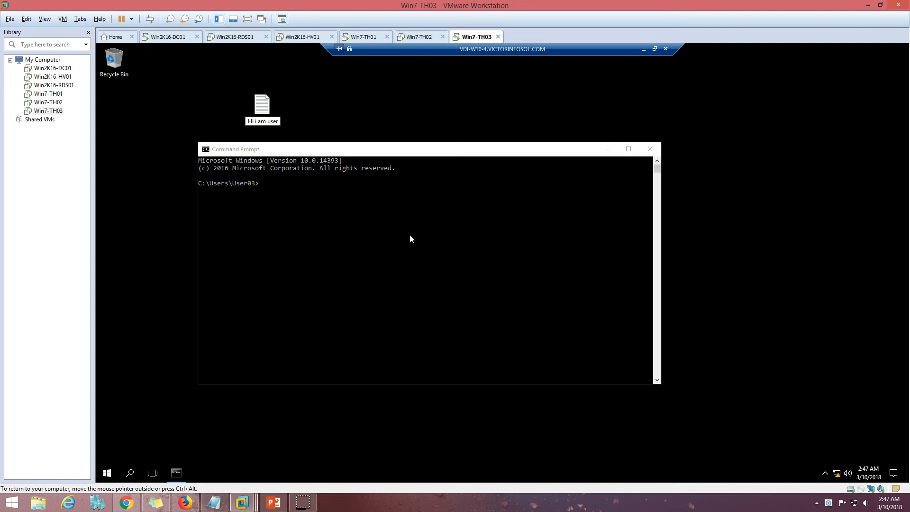
key("BackSpace")
type("3")
key("Return")
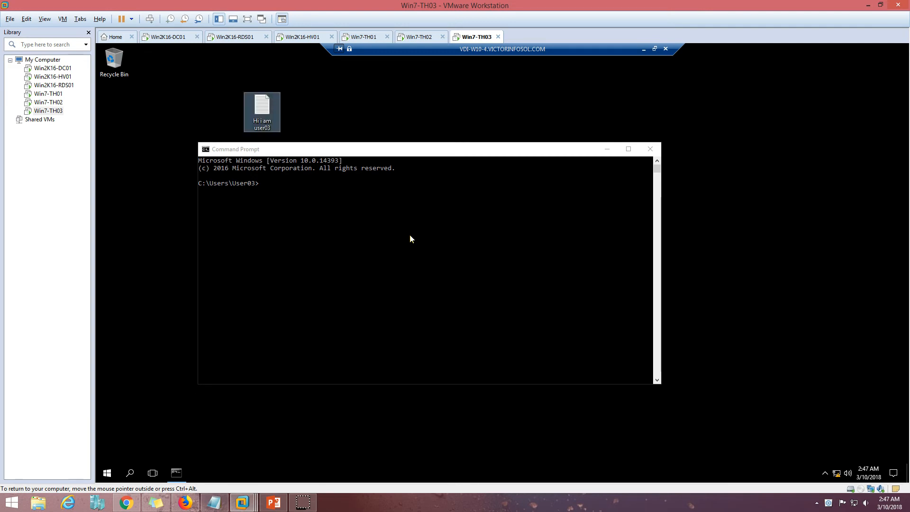
left_click_drag(399, 151, 543, 168)
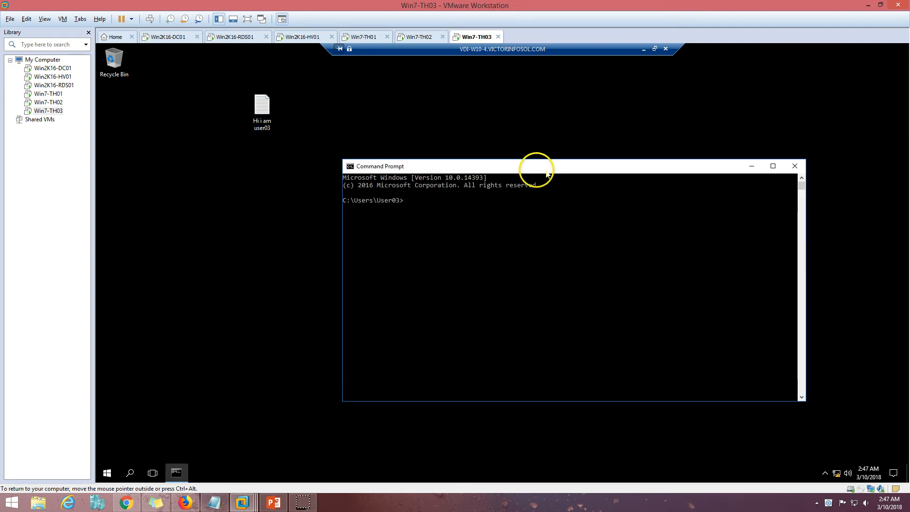
Open the C:\Users folder in File Explorer on the Win7-TH03 virtual desktop
left_click(214, 464)
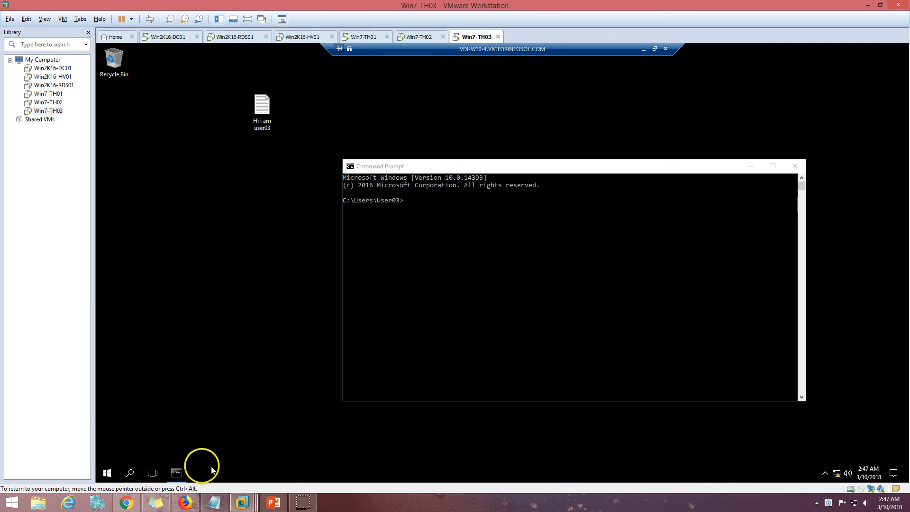
double_click(114, 61)
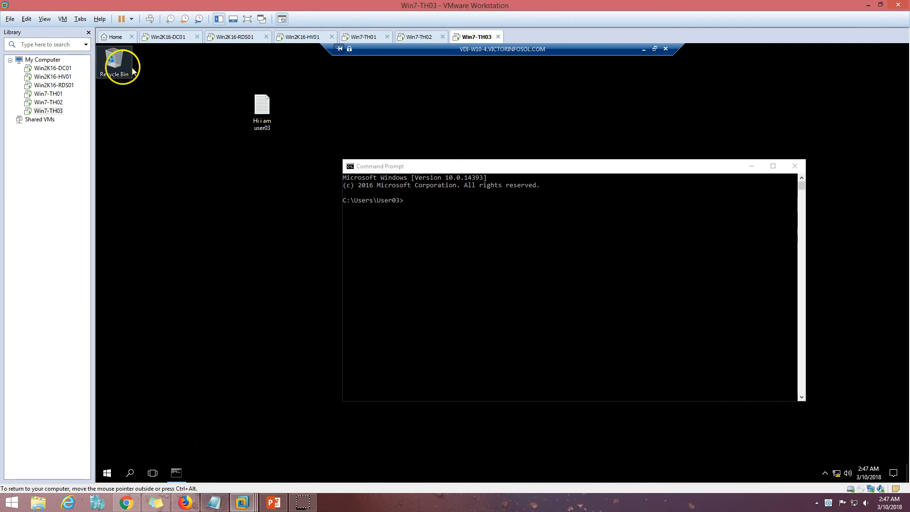
left_click(294, 246)
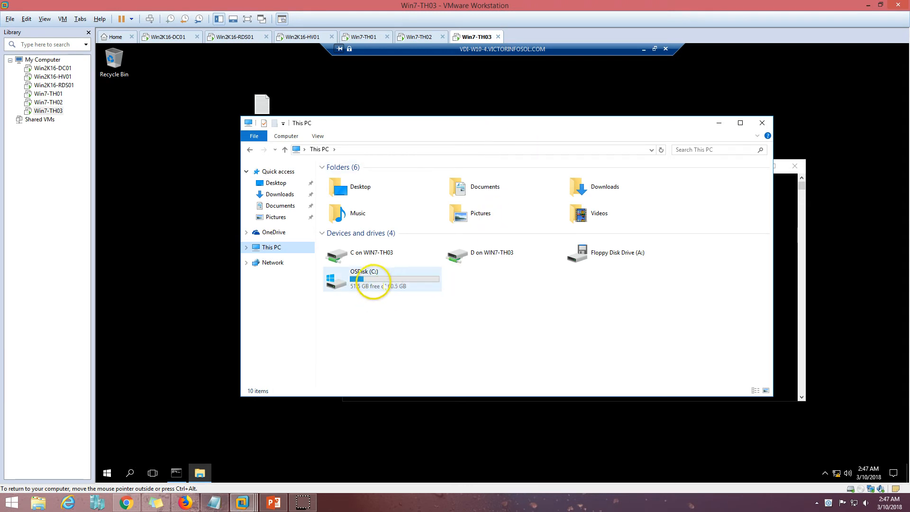
double_click(372, 282)
double_click(346, 207)
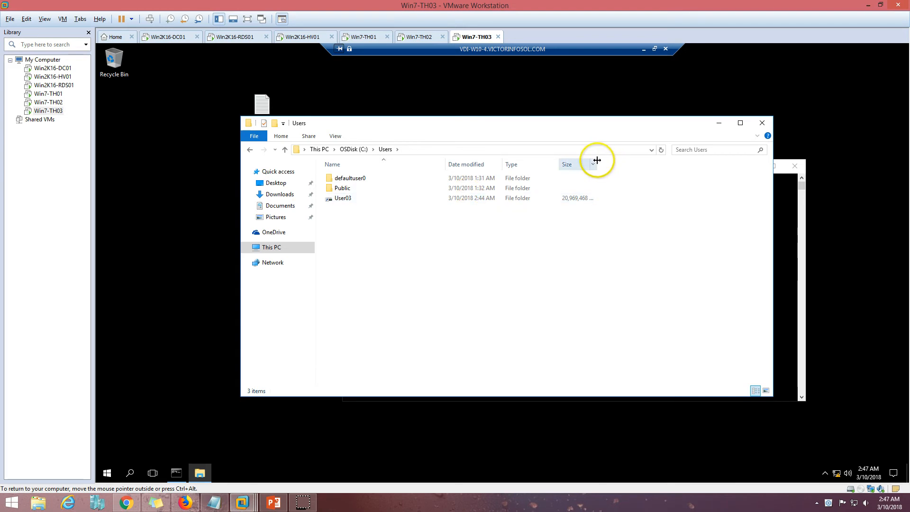
Check the size of the User03 folder, view the folder contents as large icons, and return to the details layout
left_click(583, 198)
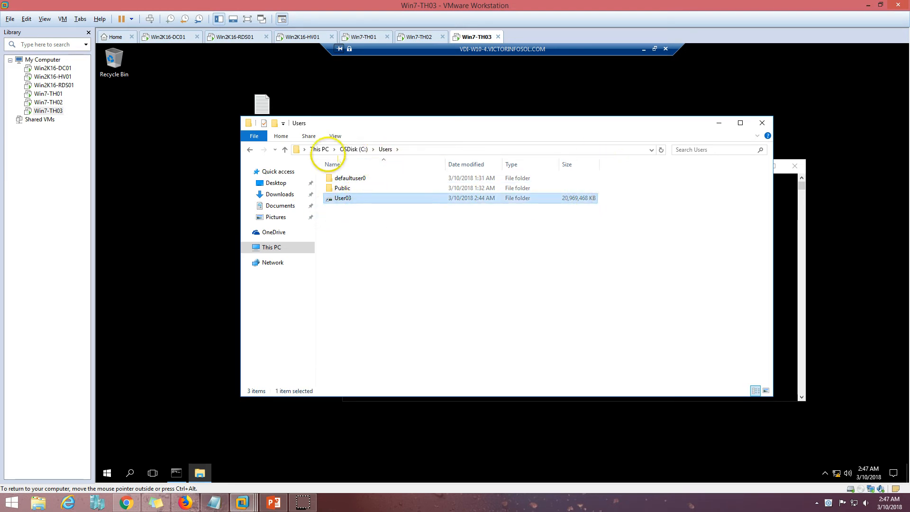
left_click(336, 137)
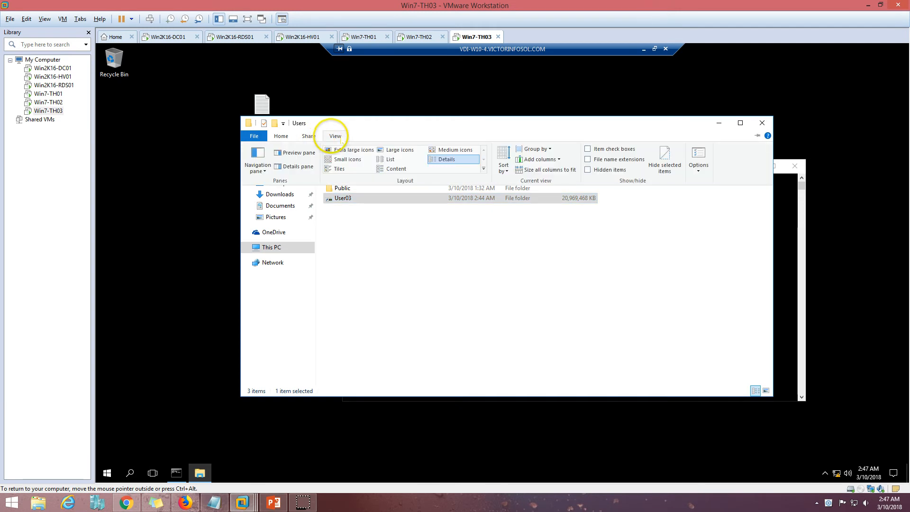
left_click(397, 150)
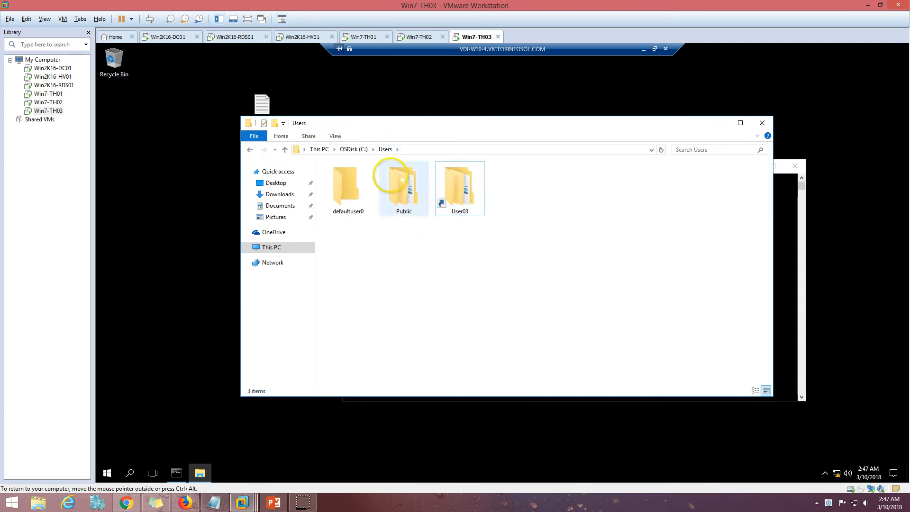
left_click(342, 139)
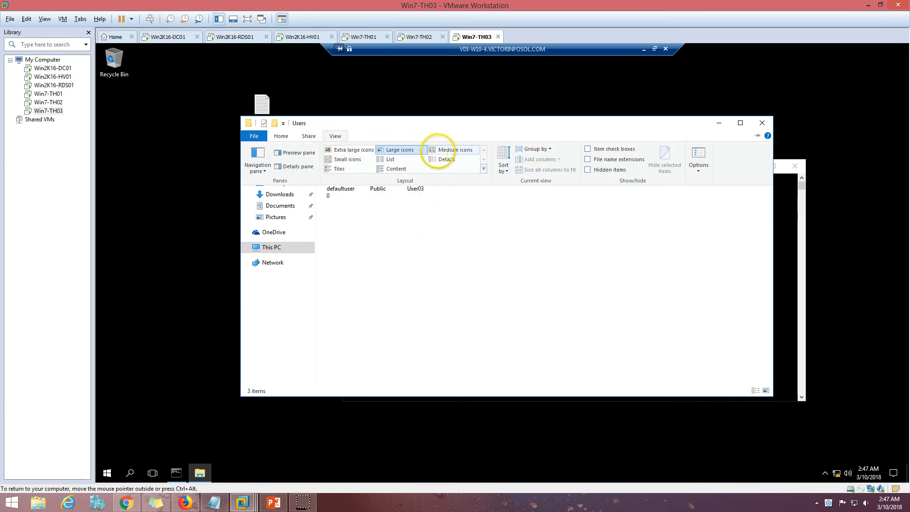
left_click(446, 159)
Open the properties of the User03 folder and review its general, sharing, security and previous versions information
left_click(343, 199)
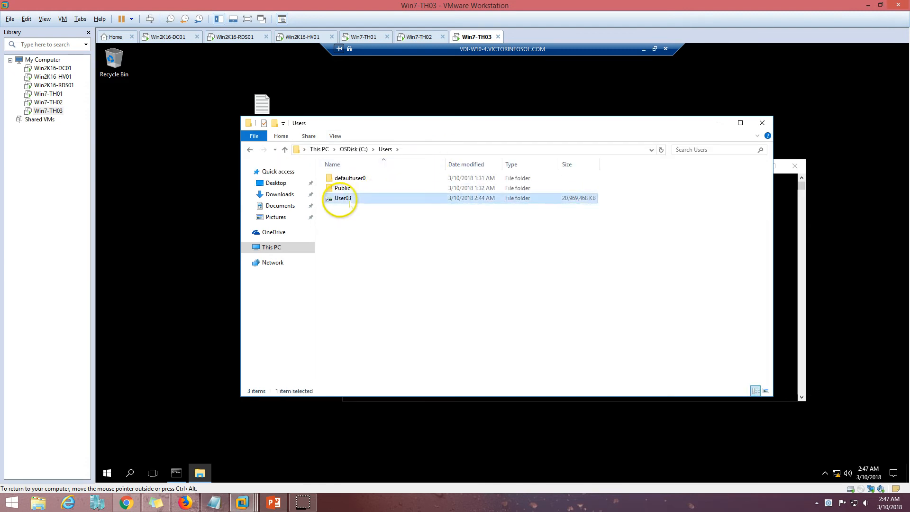
right_click(349, 203)
left_click(383, 362)
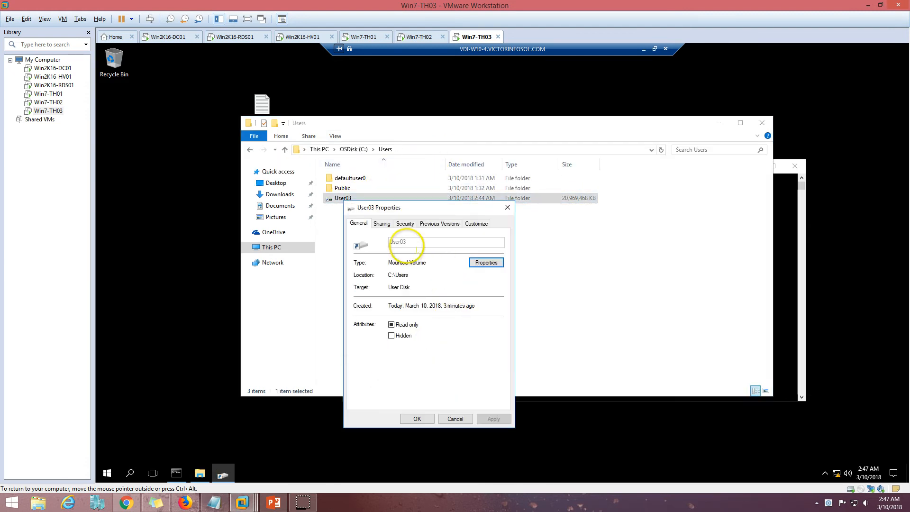
left_click(383, 224)
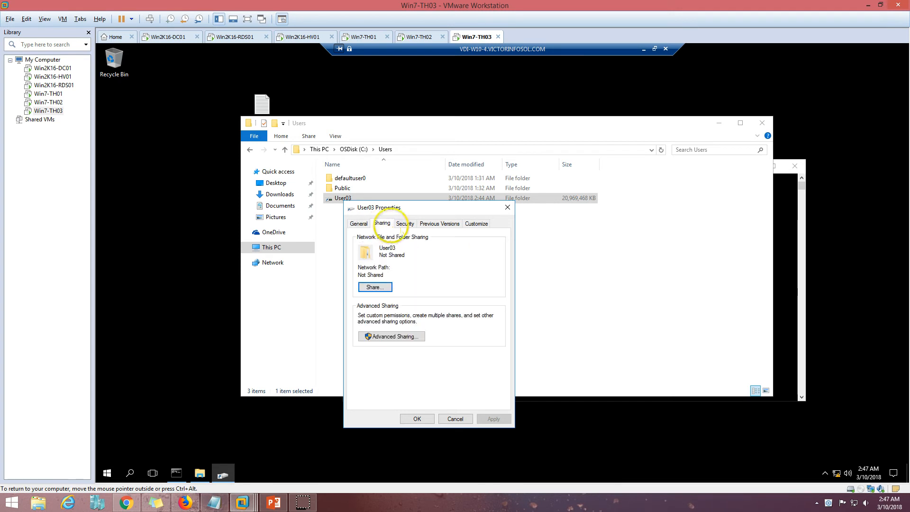
left_click(405, 224)
left_click(433, 224)
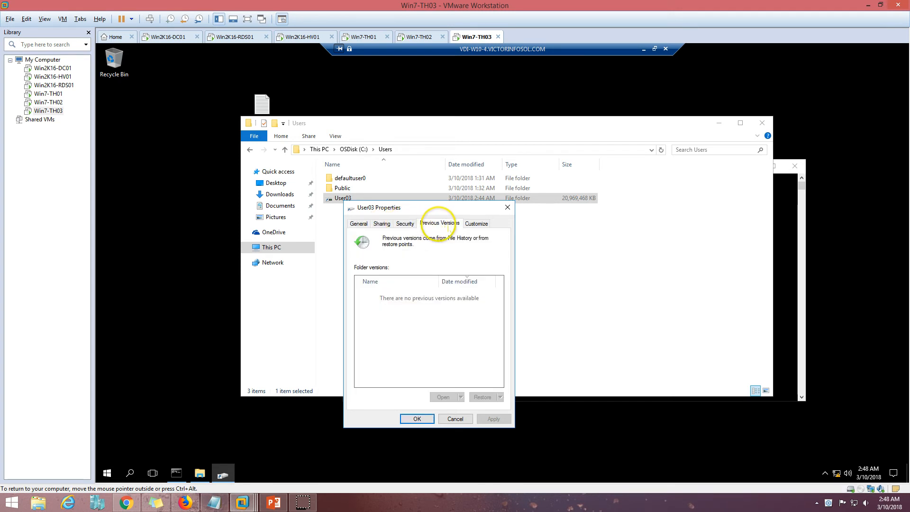
left_click(406, 224)
left_click(382, 224)
left_click(359, 223)
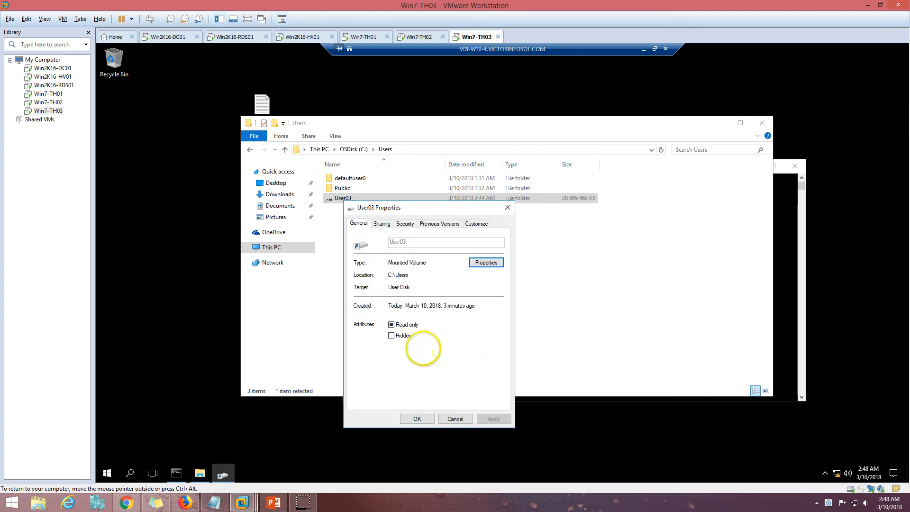
Highlight the mounted volume's target in the User03 properties, and close the properties and the File Explorer window
left_click_drag(412, 287, 337, 285)
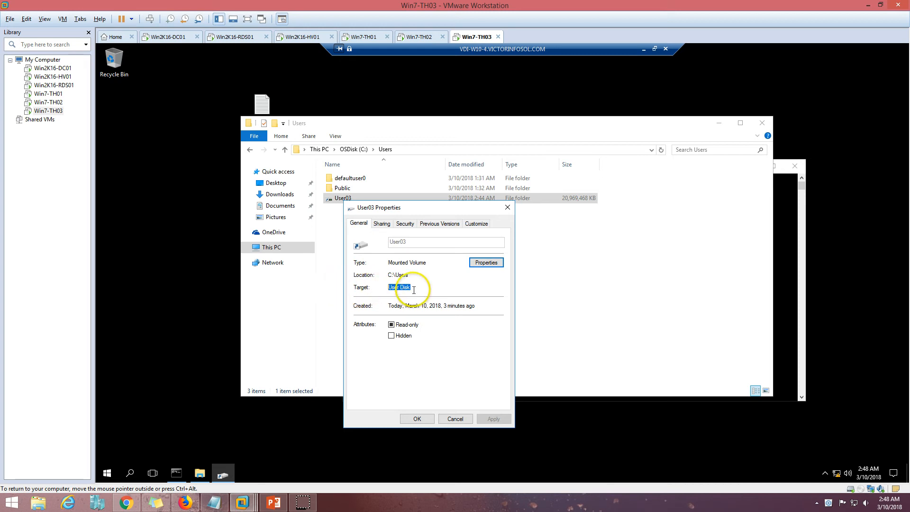
left_click_drag(416, 290, 379, 289)
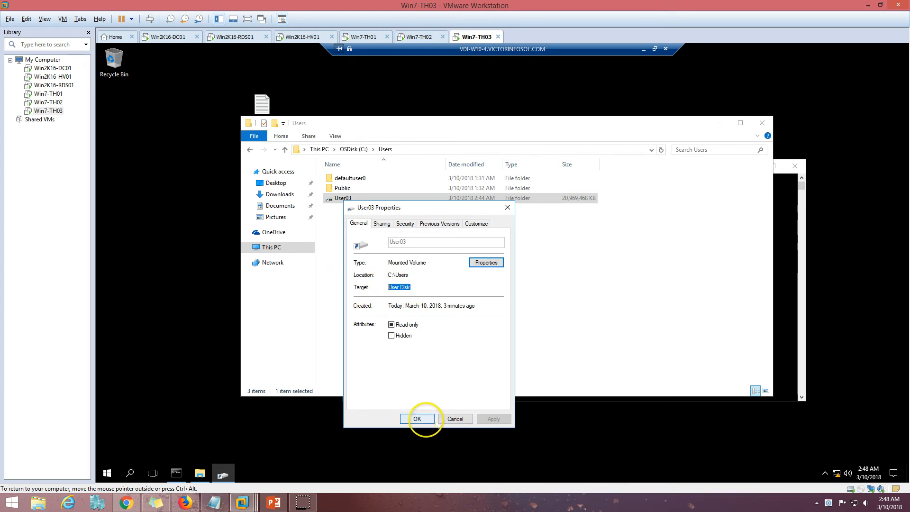
left_click(418, 420)
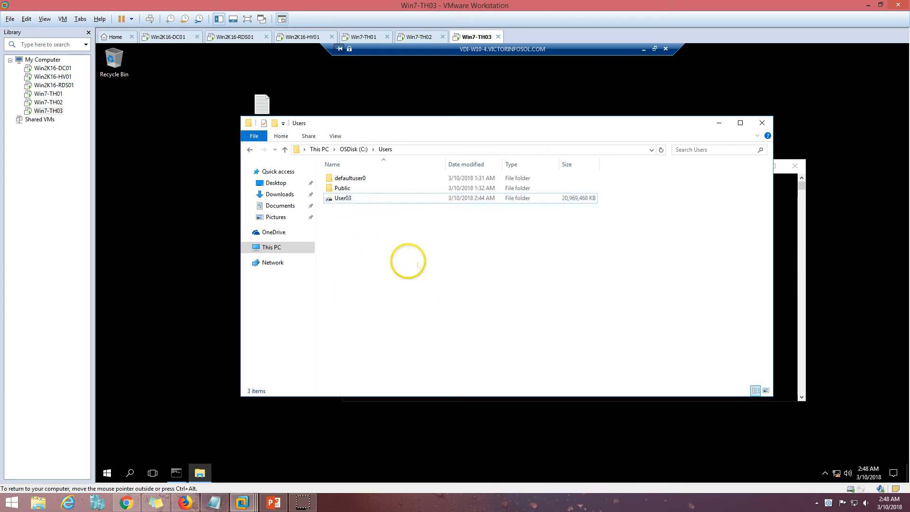
left_click(762, 123)
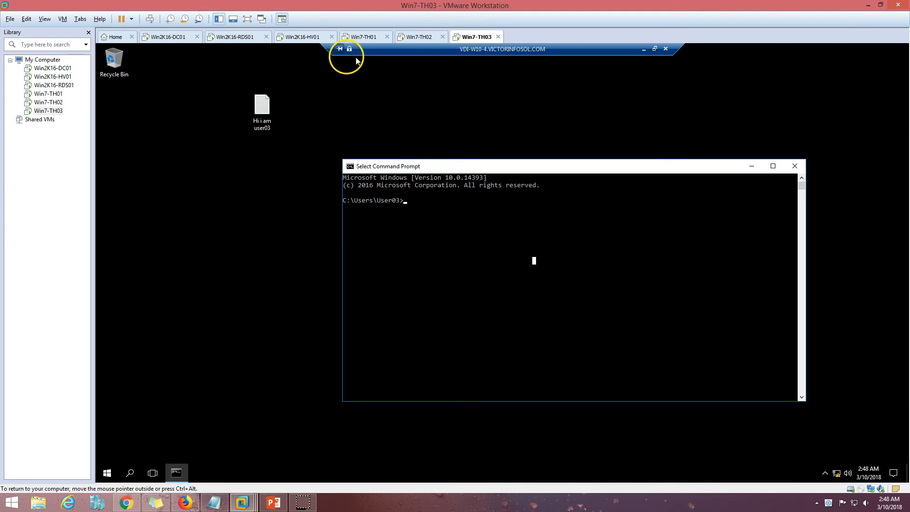
Switch to Win2K16-HV01 and examine the user profile disk files in C:\ProfileDisk
left_click(306, 37)
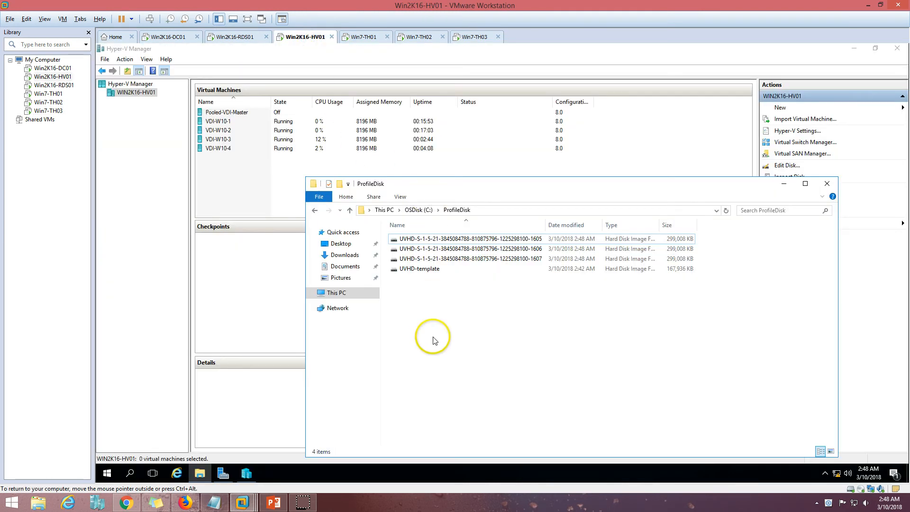
left_click_drag(422, 306, 420, 231)
left_click(487, 409)
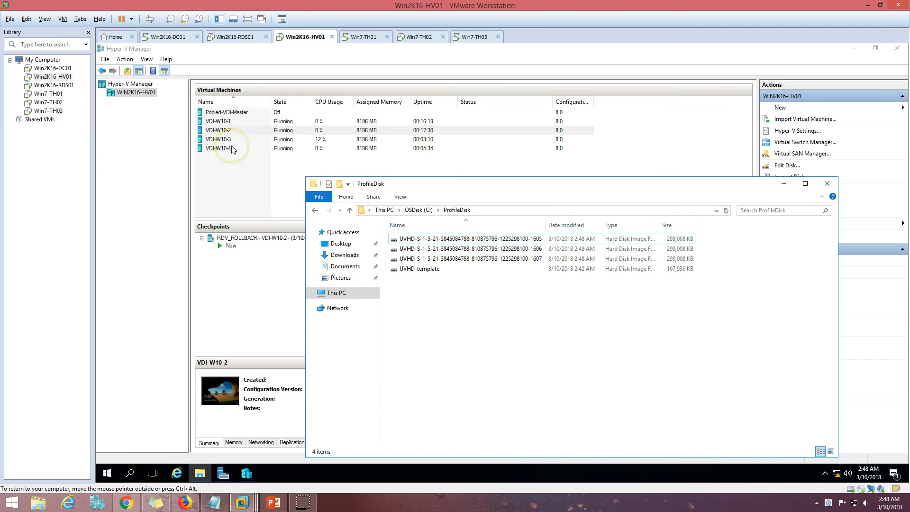
Inspect the virtual hard disk path on the SCSI Controller of VDI-W10-4, and close its settings without changes
right_click(233, 150)
left_click(257, 166)
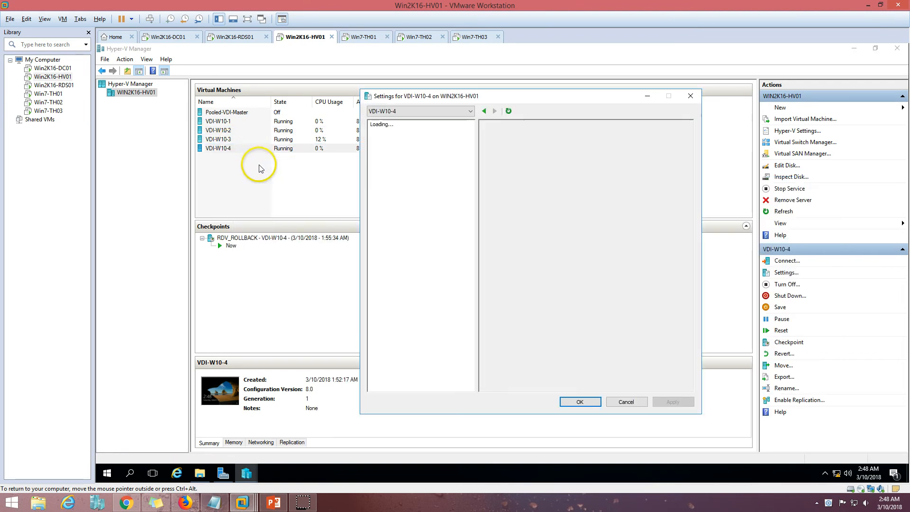
left_click(412, 250)
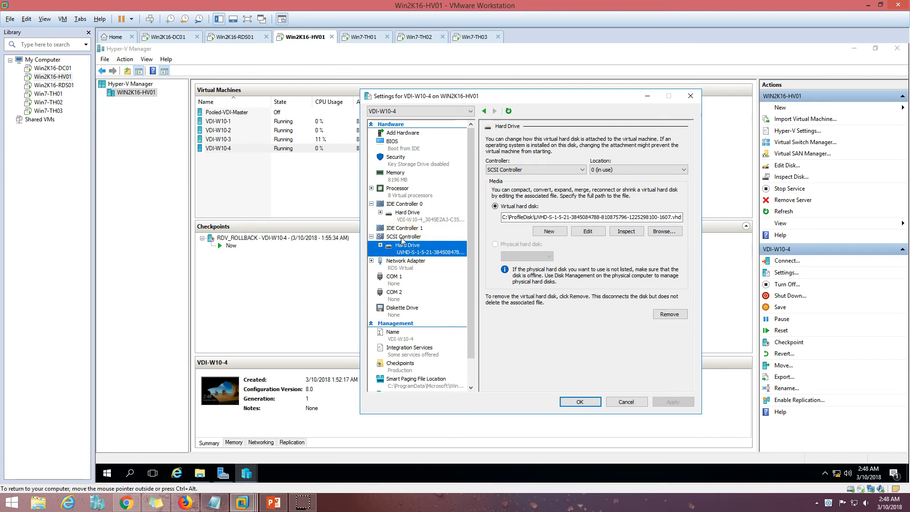
left_click_drag(533, 217, 687, 213)
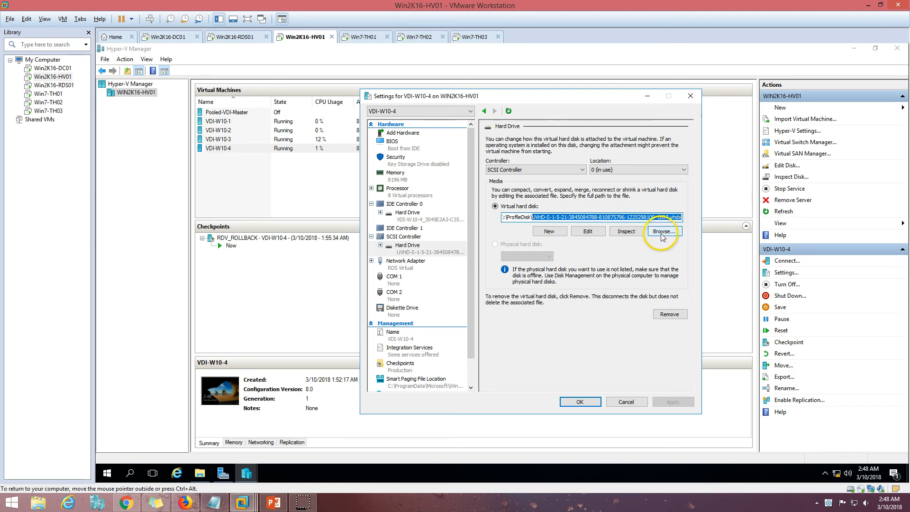
left_click(621, 402)
Inspect the hard drive on IDE Controller 0 and the SCSI Controller entry in the settings of VDI-W10-3, and close the settings
left_click(241, 141)
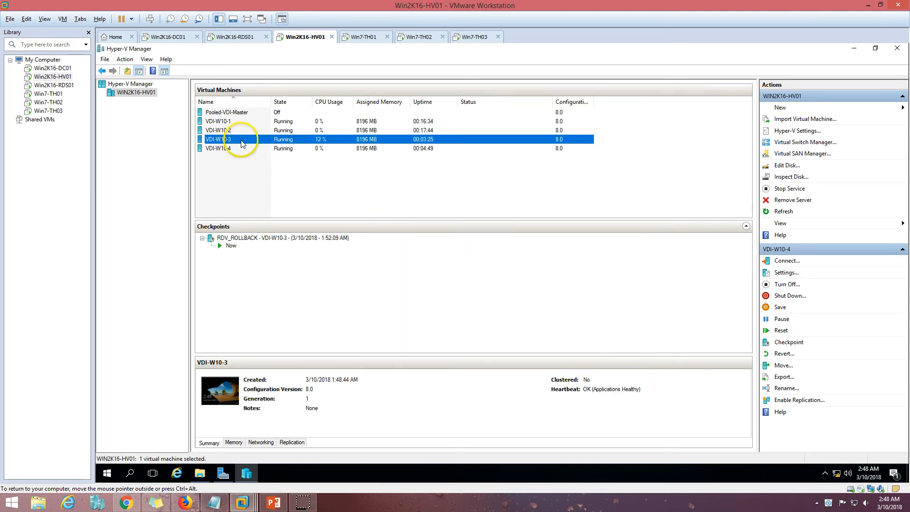
right_click(241, 142)
left_click(268, 160)
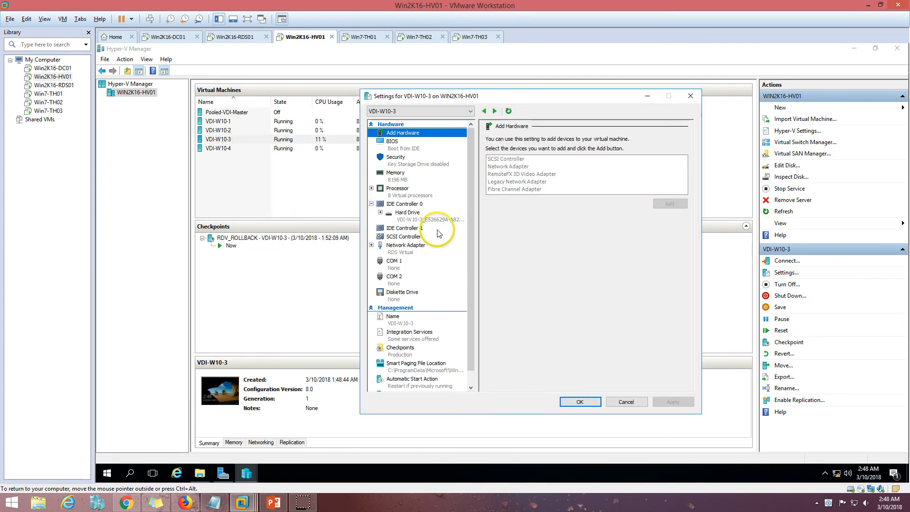
left_click(430, 216)
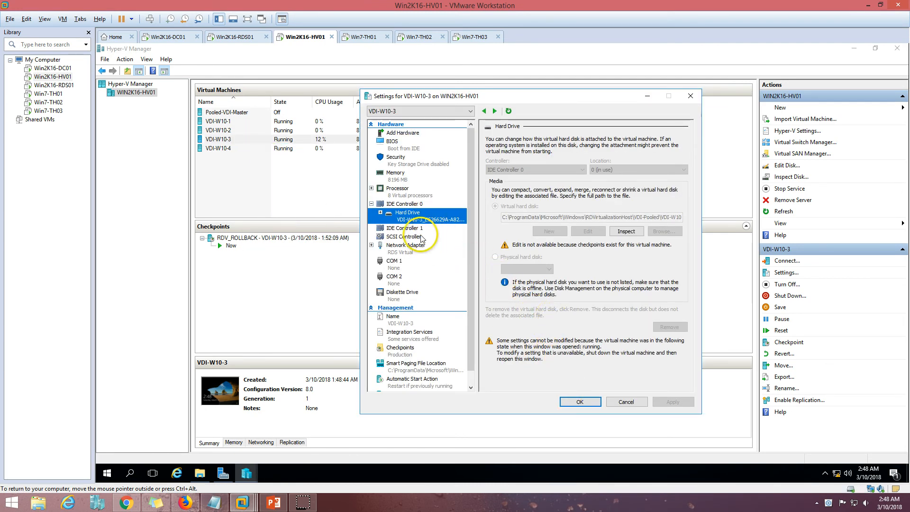
left_click(580, 402)
Inspect the hard drive on the SCSI Controller of VDI-W10-2, and close its settings without changes
left_click(242, 131)
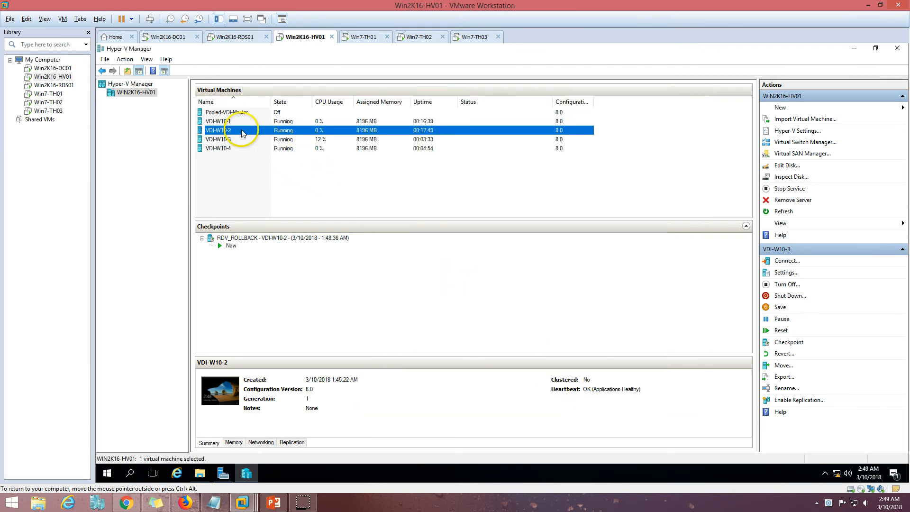
right_click(243, 131)
left_click(252, 148)
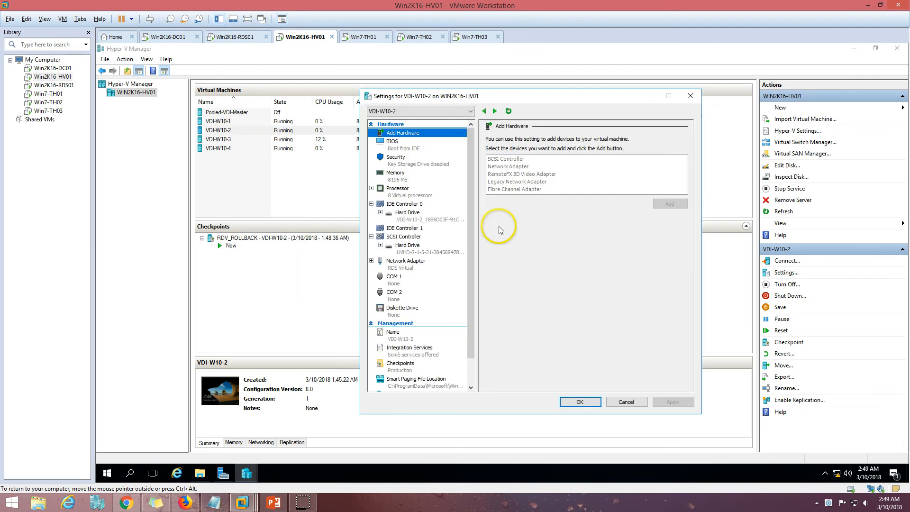
left_click(421, 247)
left_click(580, 402)
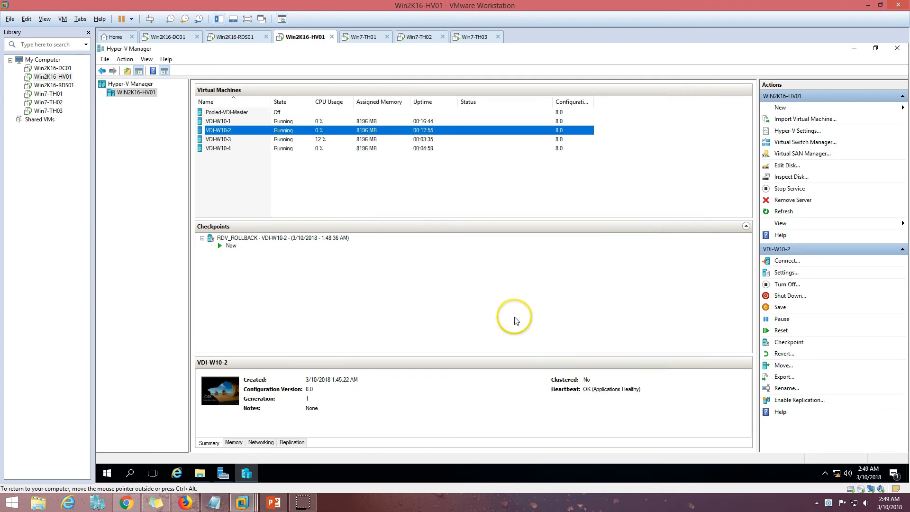
Inspect the virtual hard disk path on the SCSI Controller of VDI-W10-1, close its settings, and clear the virtual machine selection
right_click(234, 122)
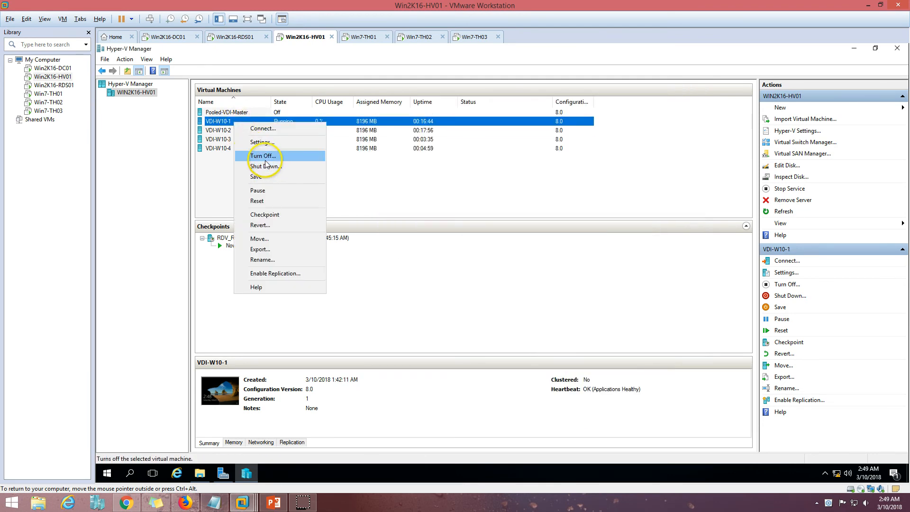
left_click(261, 142)
left_click(420, 248)
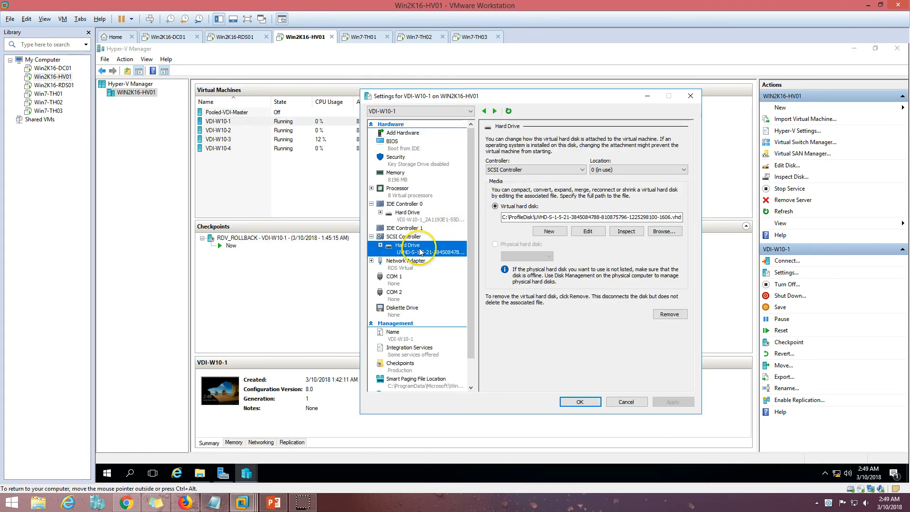
left_click(580, 402)
left_click(435, 159)
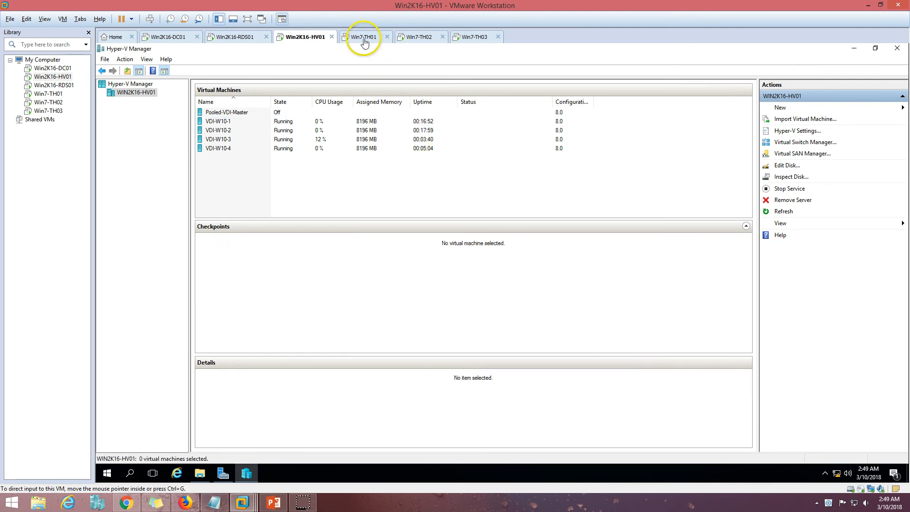
Switch to Win7-TH01 and sign out of its remote session with the logoff command
left_click(365, 37)
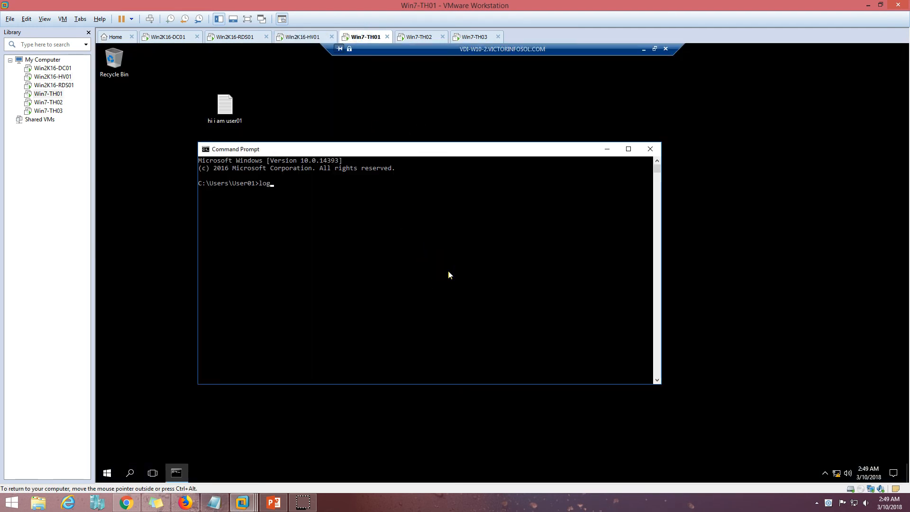
type("ff")
key("Return")
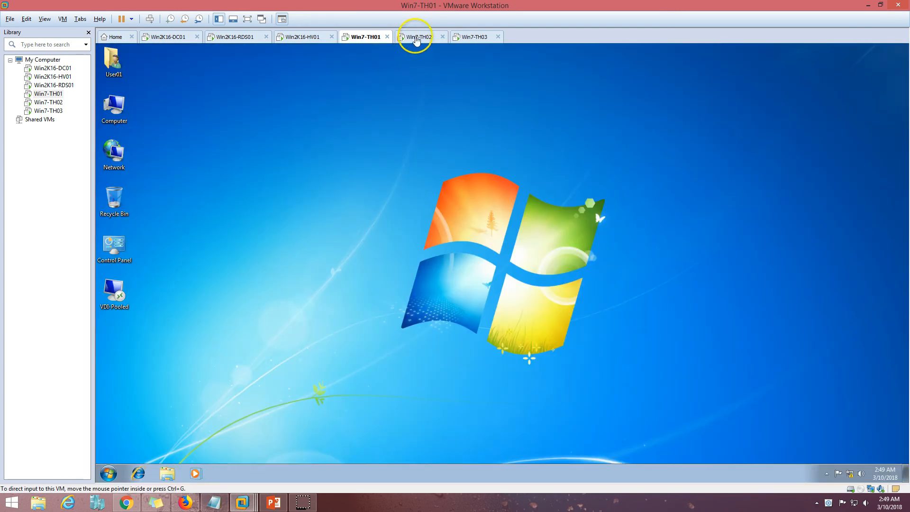
Switch to Win7-TH02 and end its remote session by running logoff in the Command Prompt
left_click(415, 38)
left_click(438, 342)
type("logoff")
key("Return")
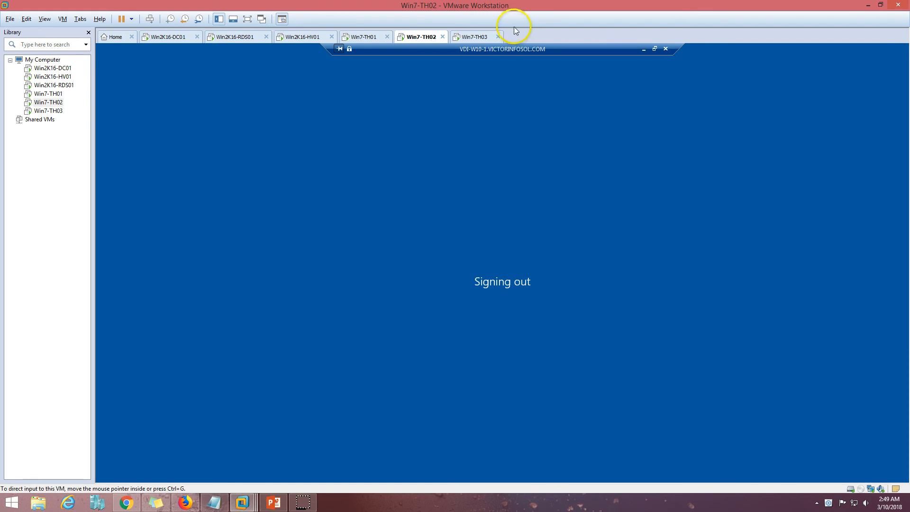
Switch to Win7-TH03 and log User03 off the remote session from the Command Prompt
left_click(464, 38)
left_click(428, 230)
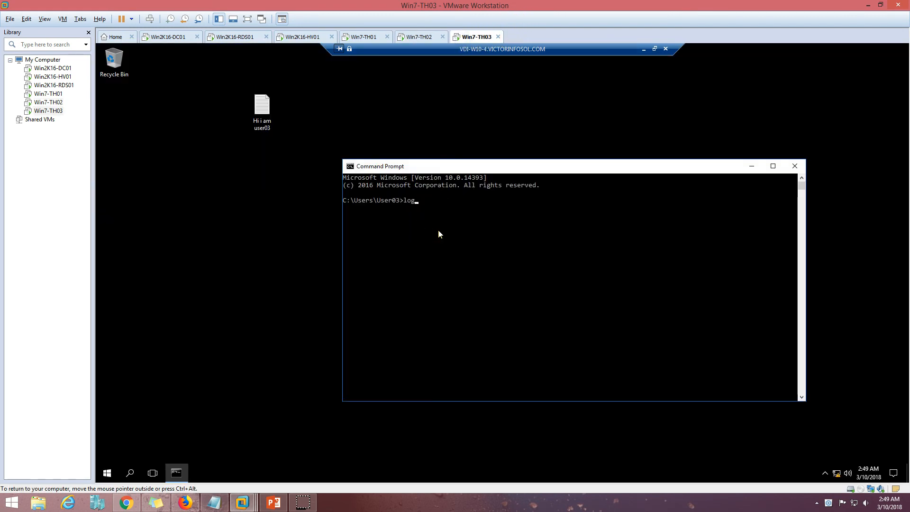
key("Return")
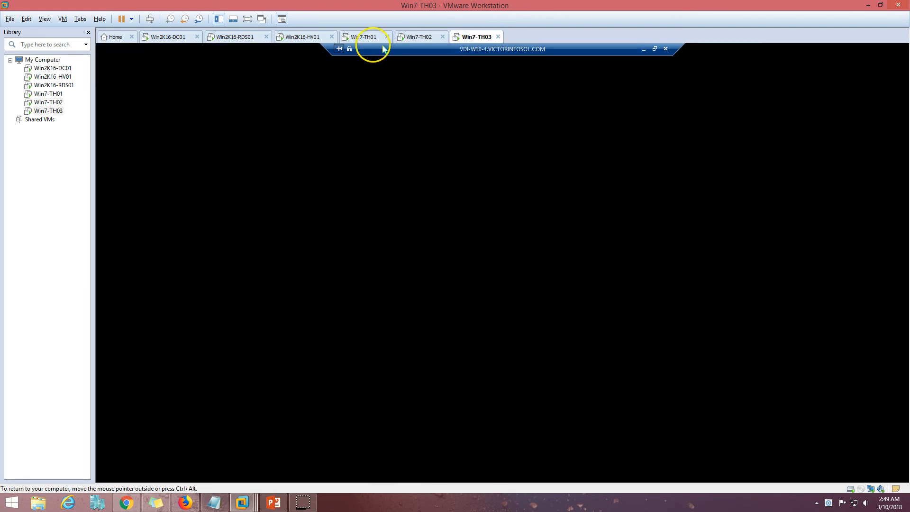
left_click(403, 37)
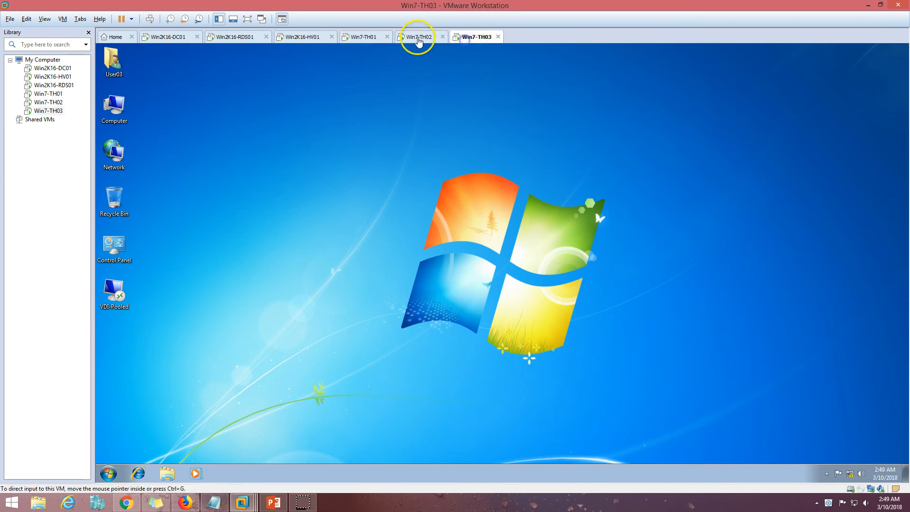
Switch to Win2K16-HV01, inspect the IDE Controller 0 hard drive and SCSI Controller of VDI-W10-1 during its rollback, and close the settings
left_click(291, 37)
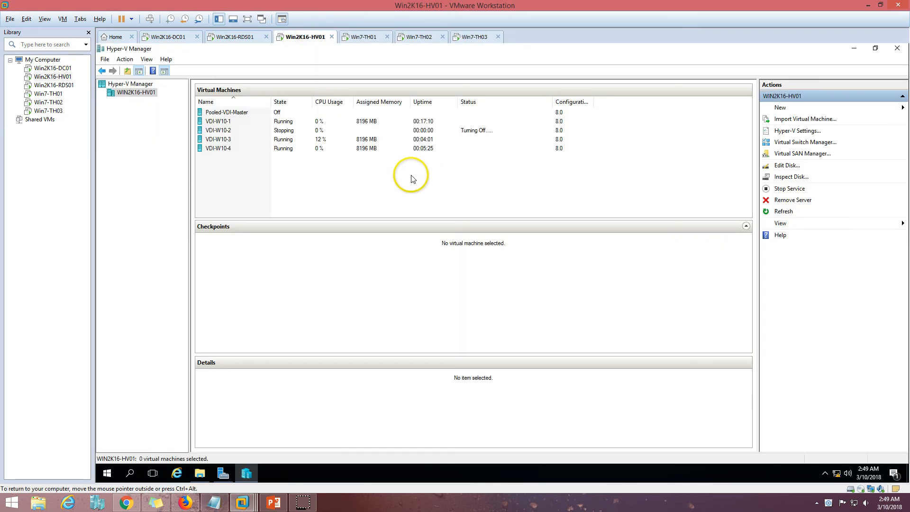
left_click(457, 131)
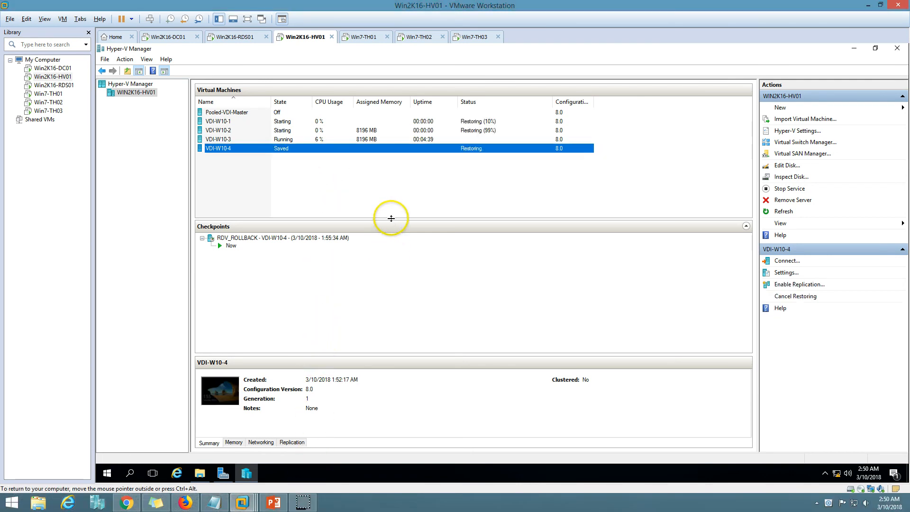
left_click(463, 121)
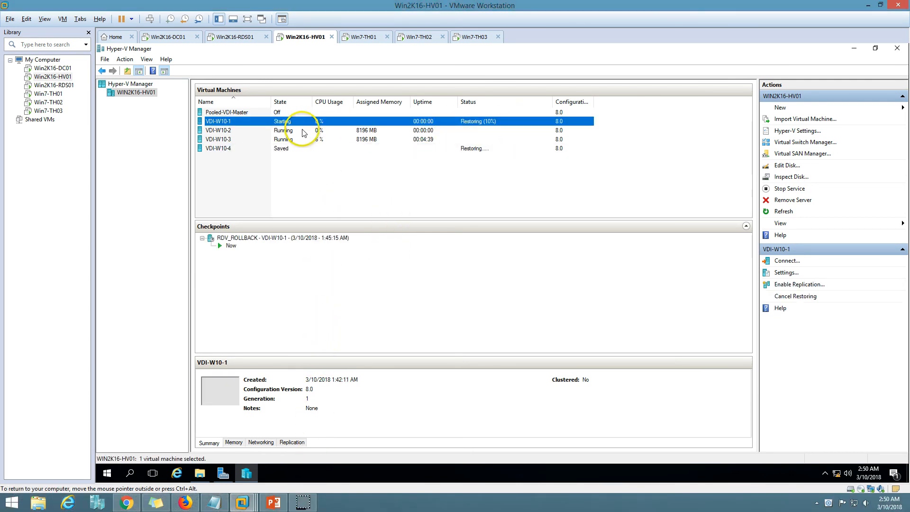
right_click(276, 126)
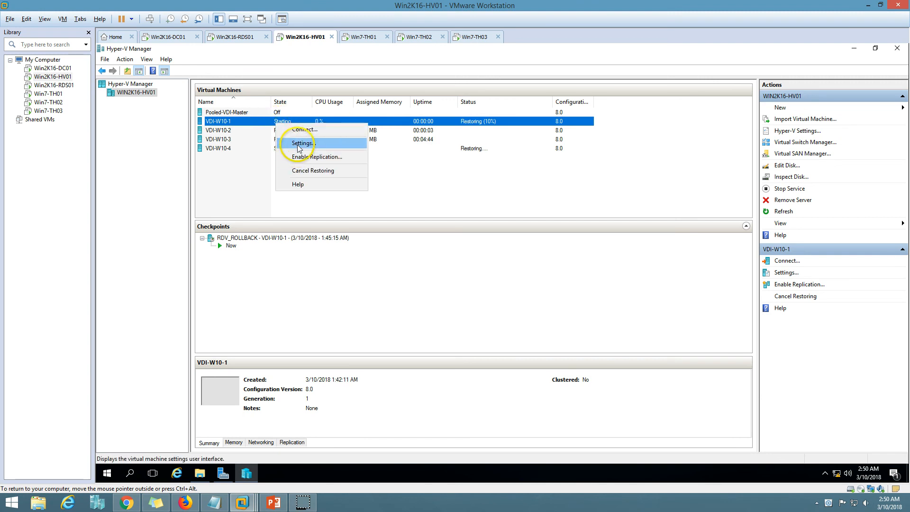
left_click(301, 143)
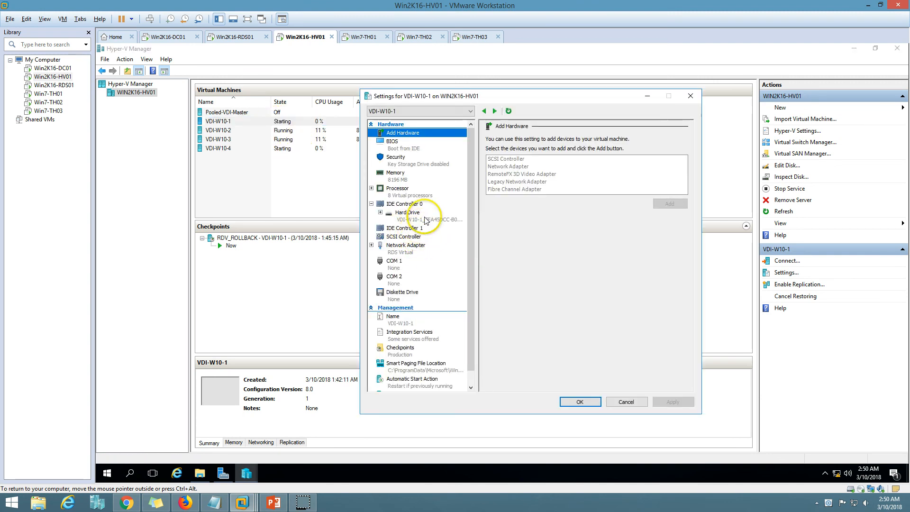
left_click(426, 218)
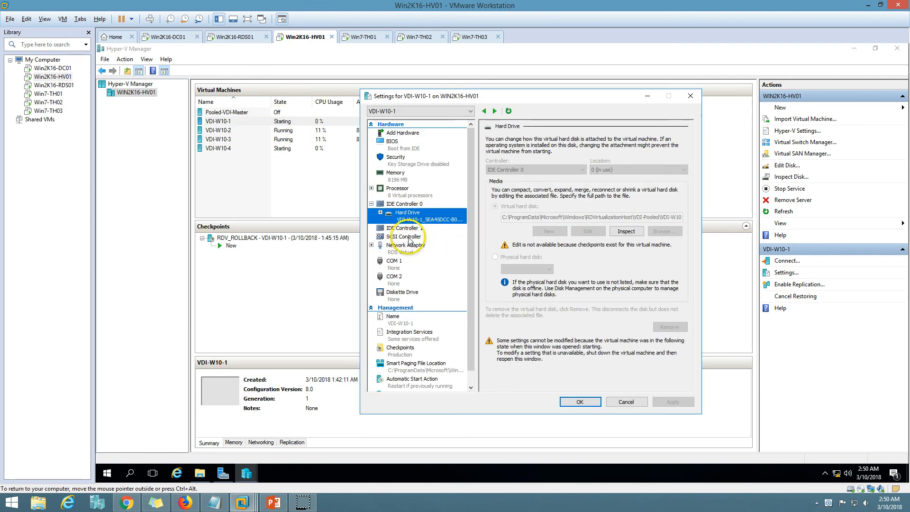
left_click(409, 239)
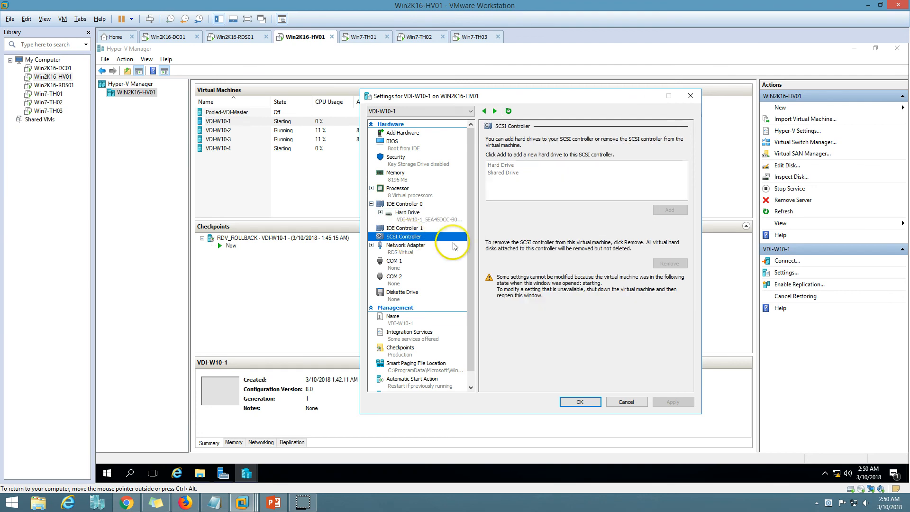
left_click(581, 403)
Recheck the IDE Controller 0 hard drive and the SCSI Controller entry of VDI-W10-3, and close its settings
right_click(304, 140)
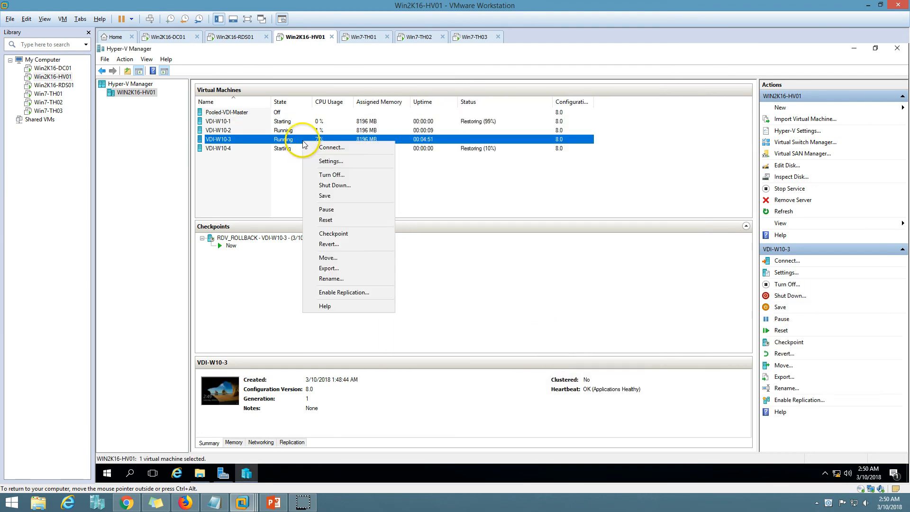
left_click(333, 162)
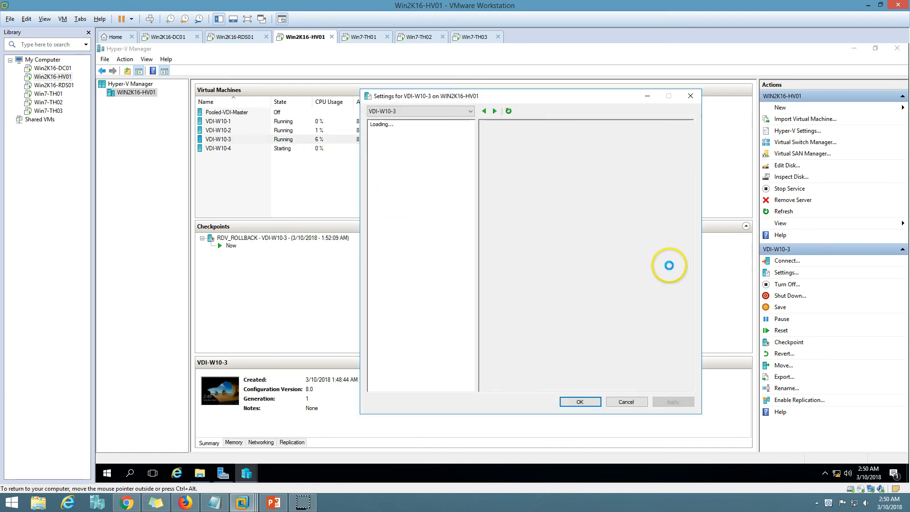
left_click(441, 221)
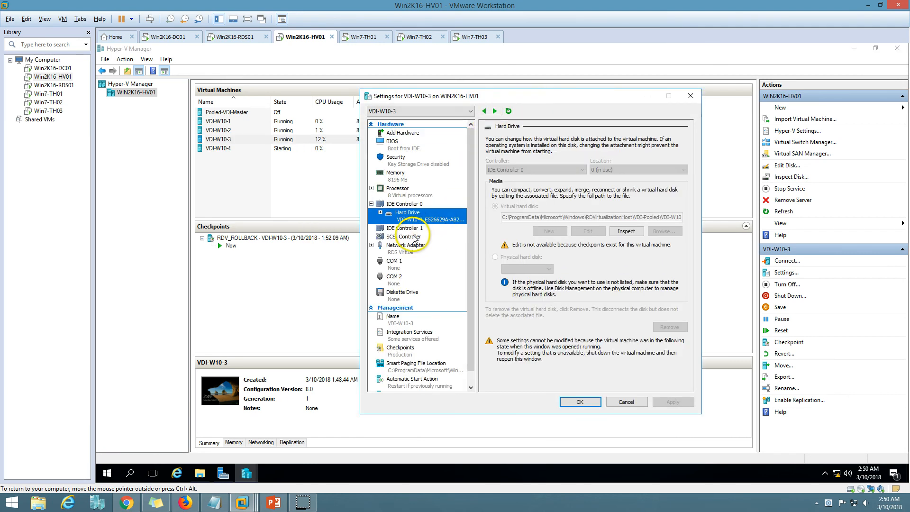
left_click(407, 237)
left_click(585, 401)
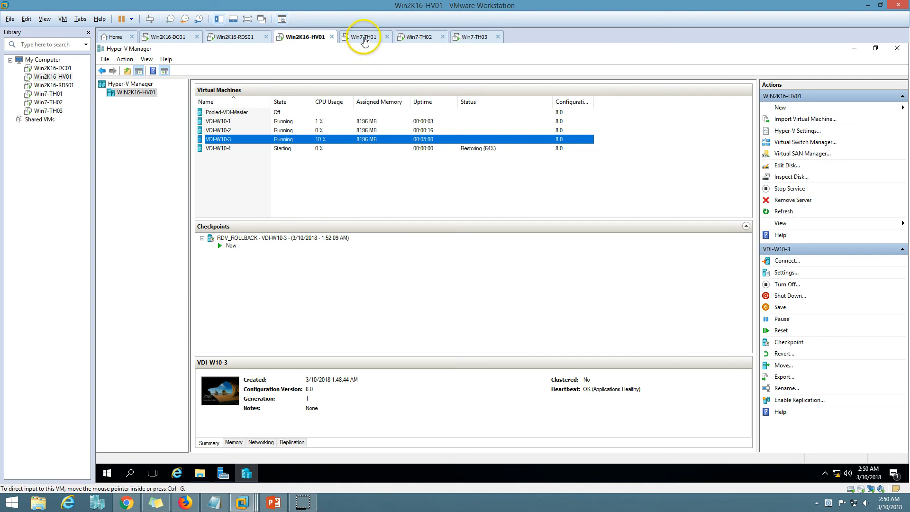
Connect to VDI-Pooled from Win7-TH01 using another account, User03, and enter the account password
left_click(365, 38)
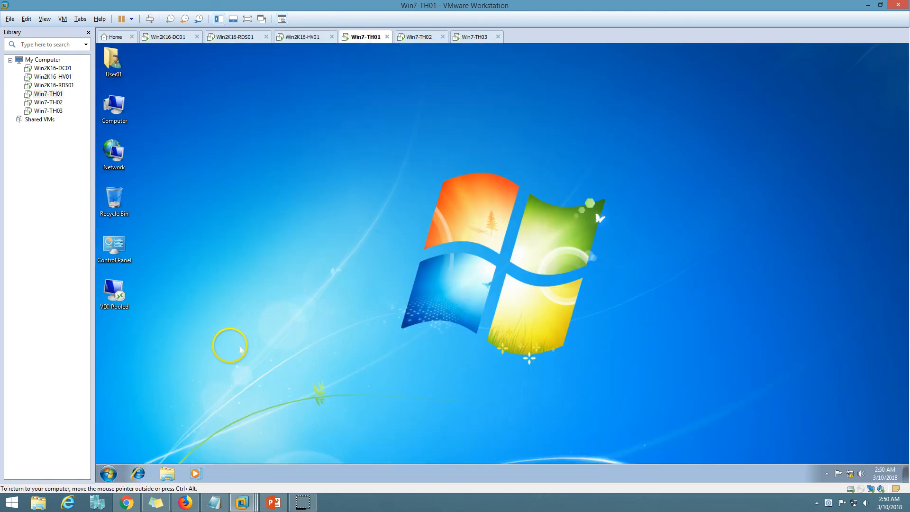
double_click(114, 292)
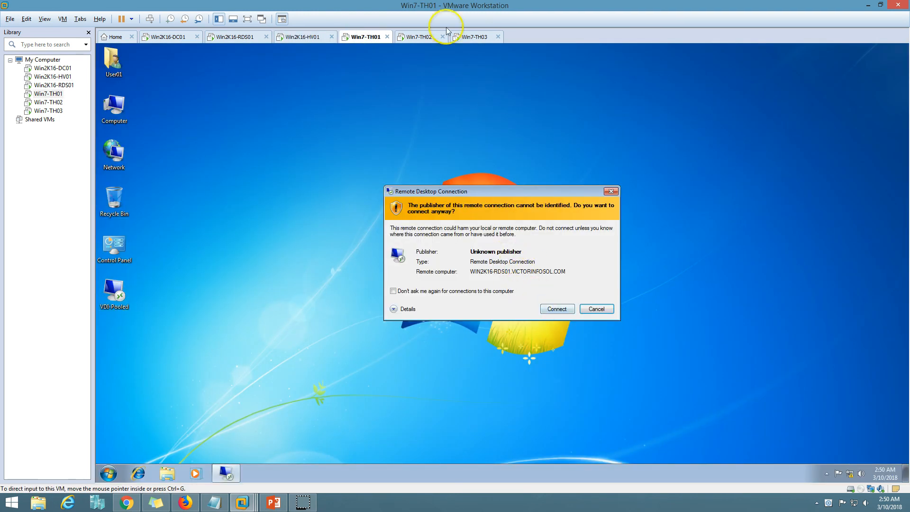
left_click(557, 309)
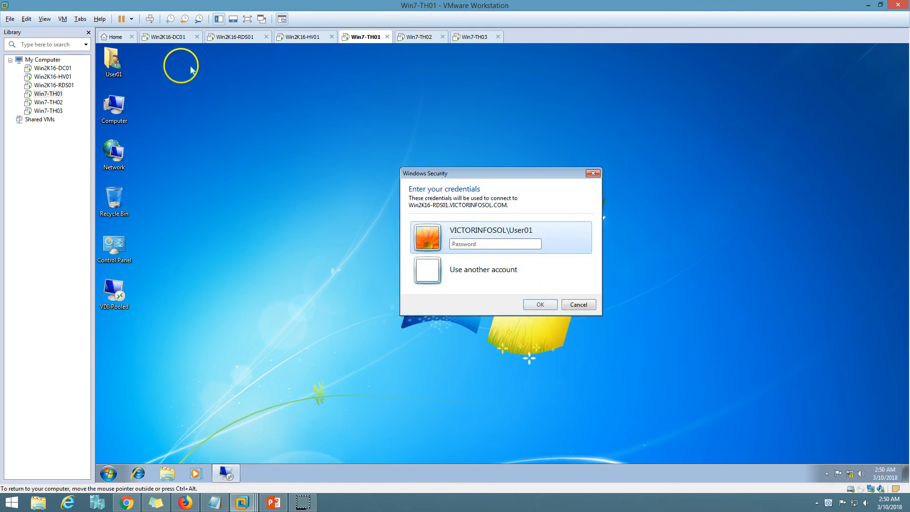
left_click(492, 274)
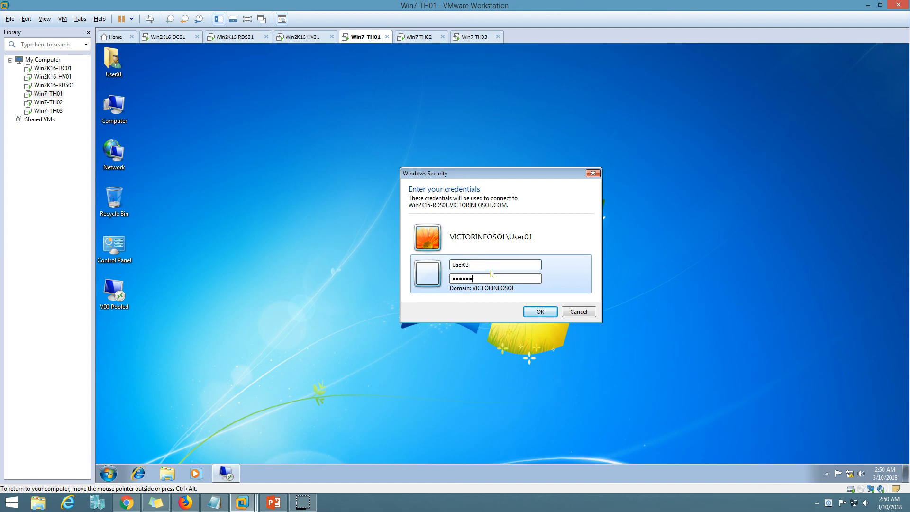
key("Return")
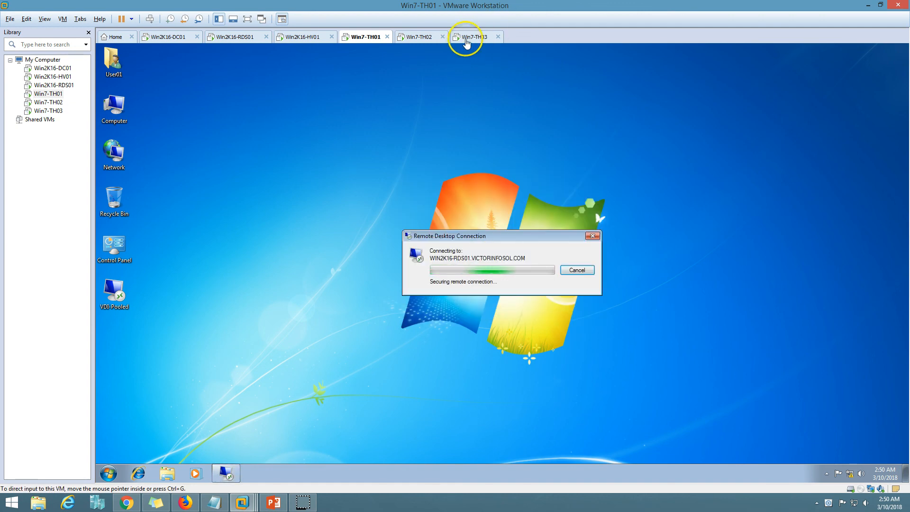
Connect to VDI-Pooled from Win7-TH03 using another account, User01, and enter the account password
left_click(466, 44)
double_click(116, 291)
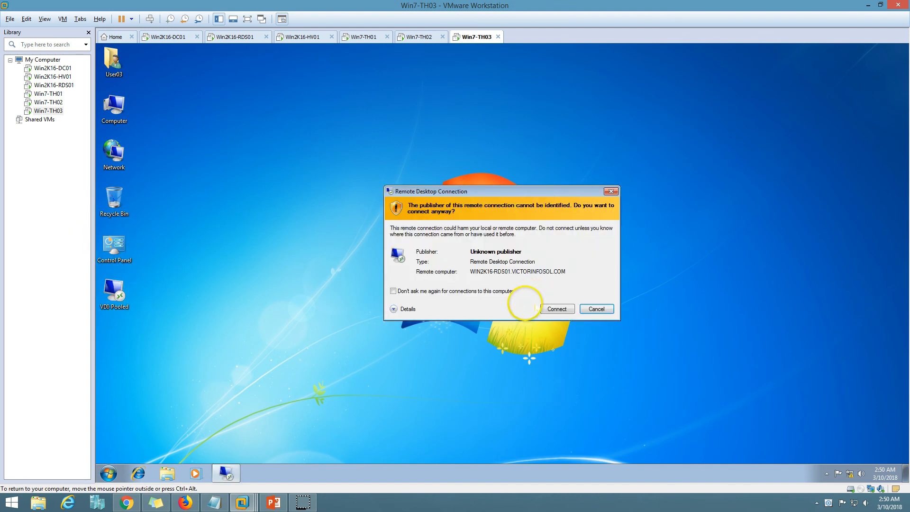
left_click(556, 309)
left_click(482, 268)
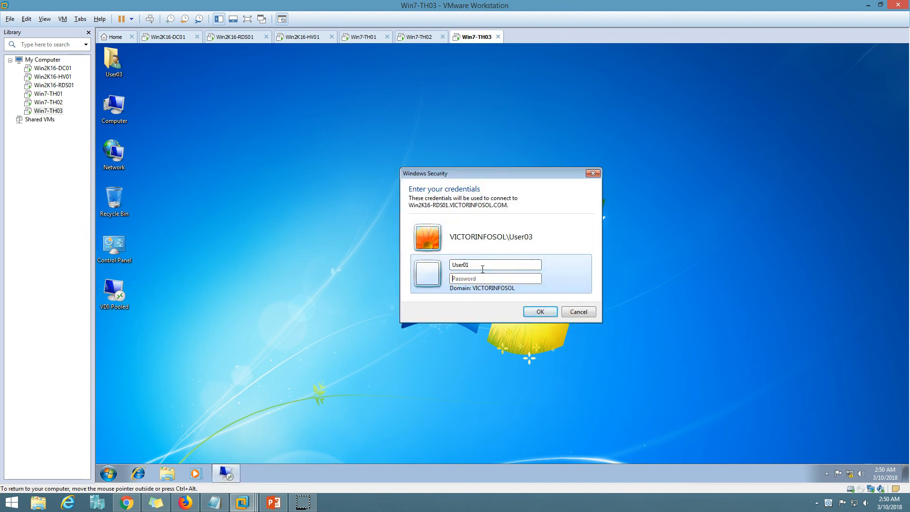
key("Return")
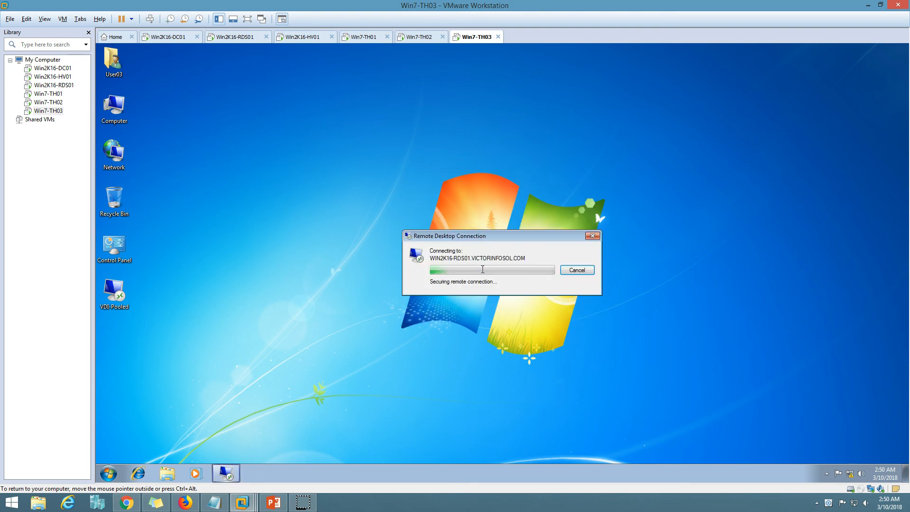
Examine the "Hi i am user03" file in a windowed VDI-Pooled session on Win7-TH01, and return the session to full screen
left_click(366, 37)
left_click(470, 38)
left_click(385, 42)
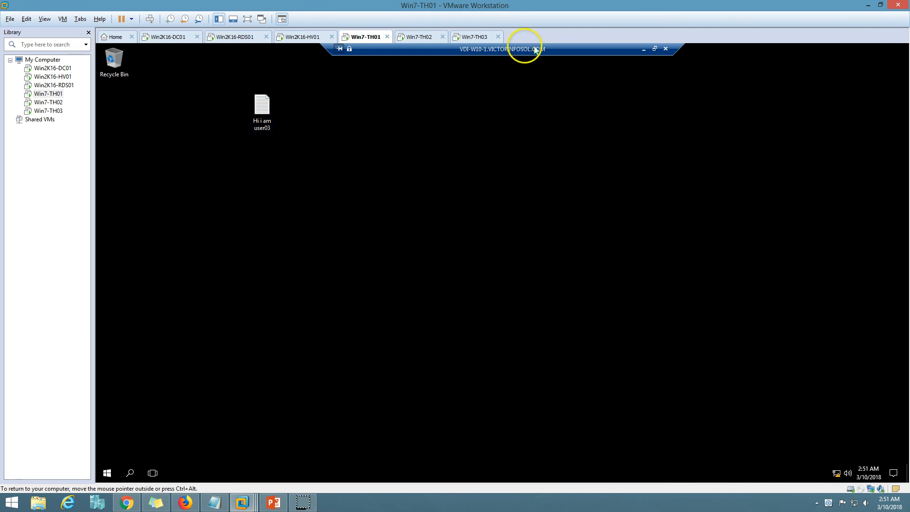
double_click(525, 49)
left_click_drag(353, 58, 493, 102)
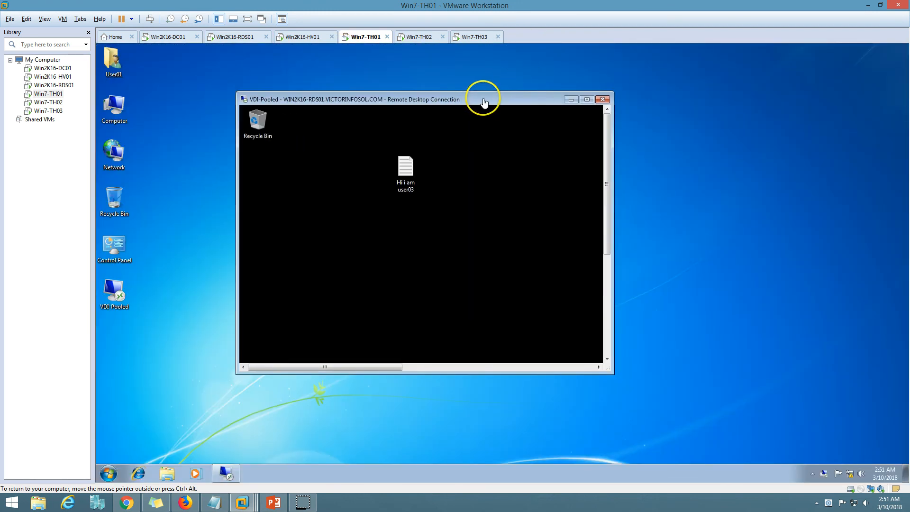
left_click(407, 179)
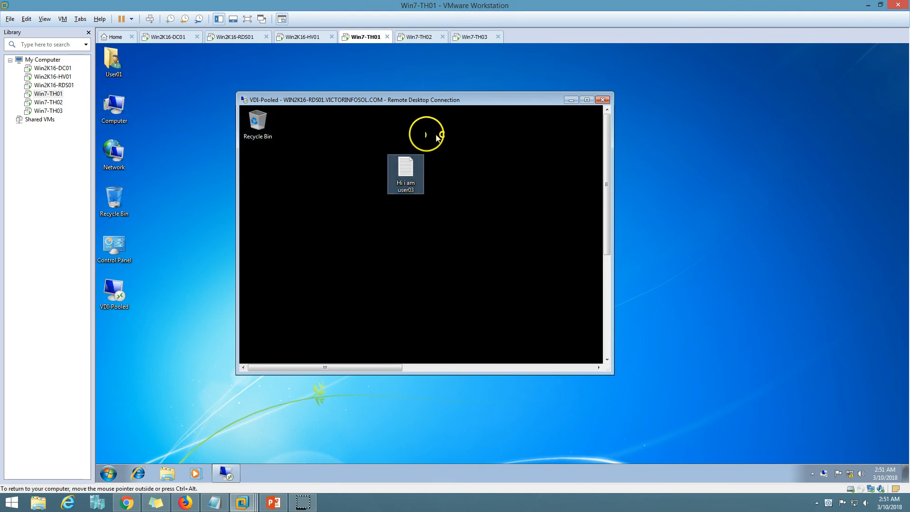
double_click(441, 100)
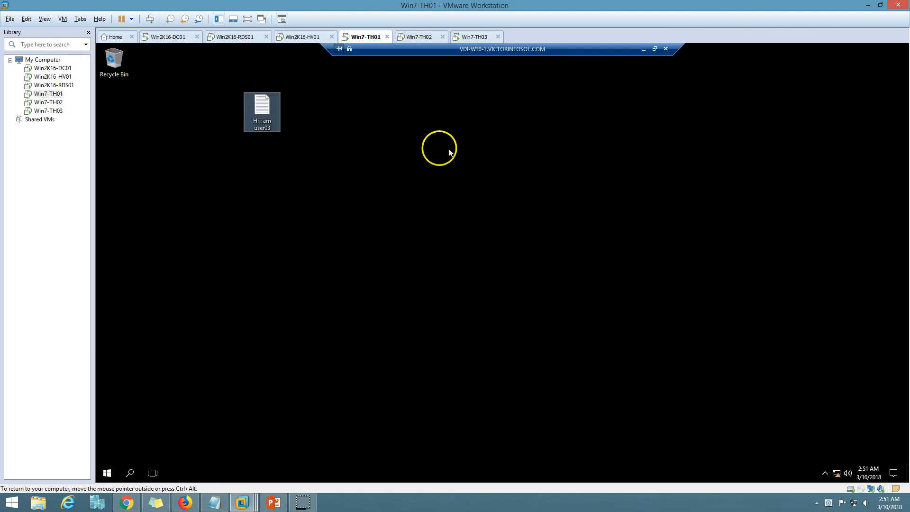
Open and close the "Hi i am user03" file on Win7-TH01 and the "hi i am user01" file in the VDI-Pooled session on Win7-TH03
double_click(280, 106)
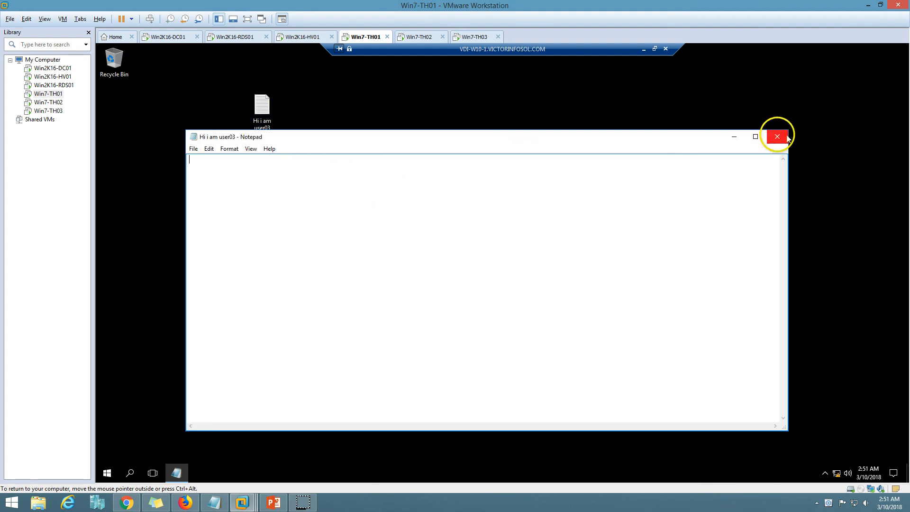
left_click(778, 136)
left_click(474, 37)
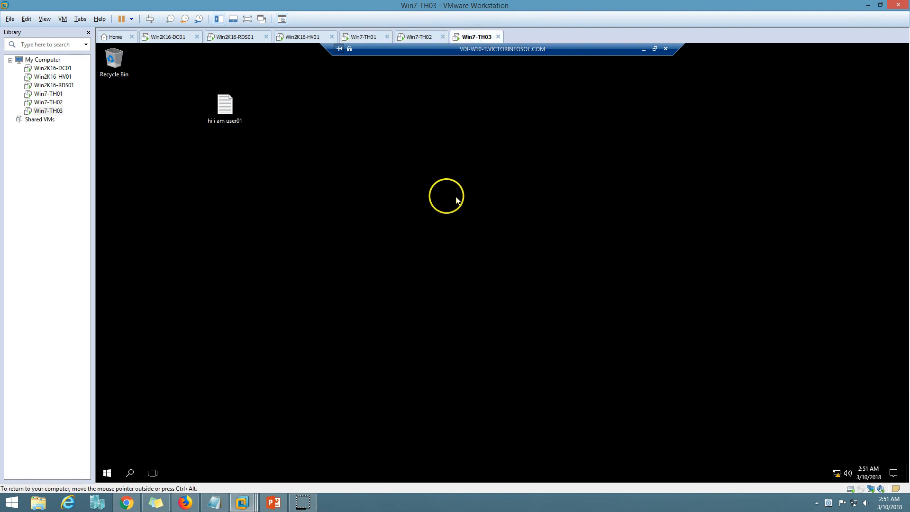
double_click(510, 54)
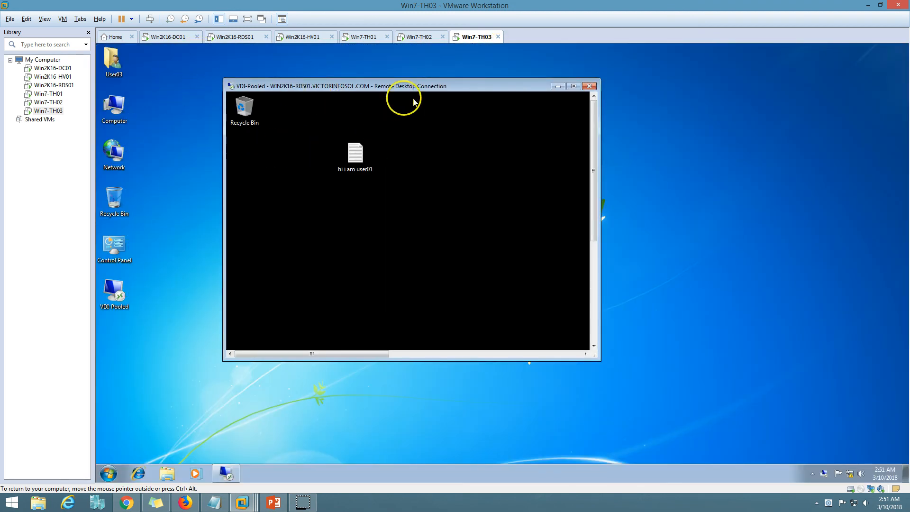
double_click(418, 88)
double_click(227, 106)
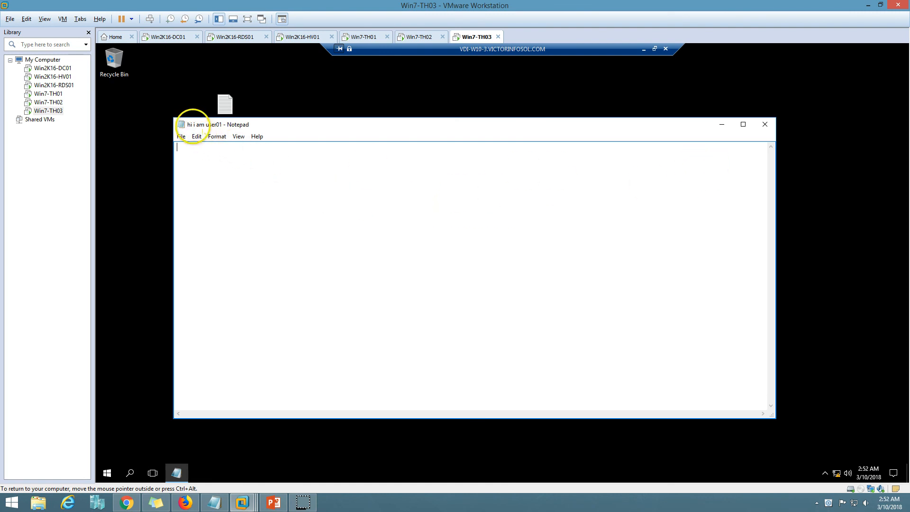
left_click(765, 124)
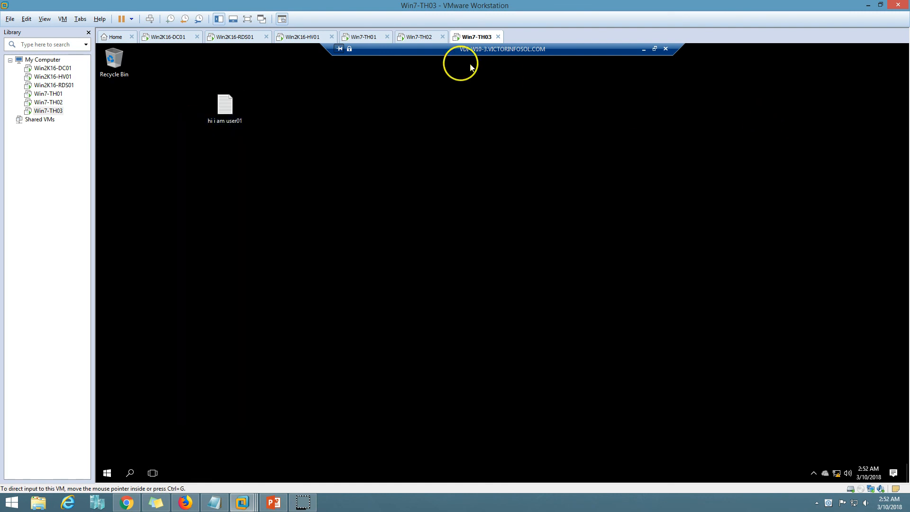
Check the virtual machines in Hyper-V Manager on Win2K16-HV01, show Win2K16-RDS01, and switch to the PowerPoint slide show
left_click(303, 38)
left_click(363, 198)
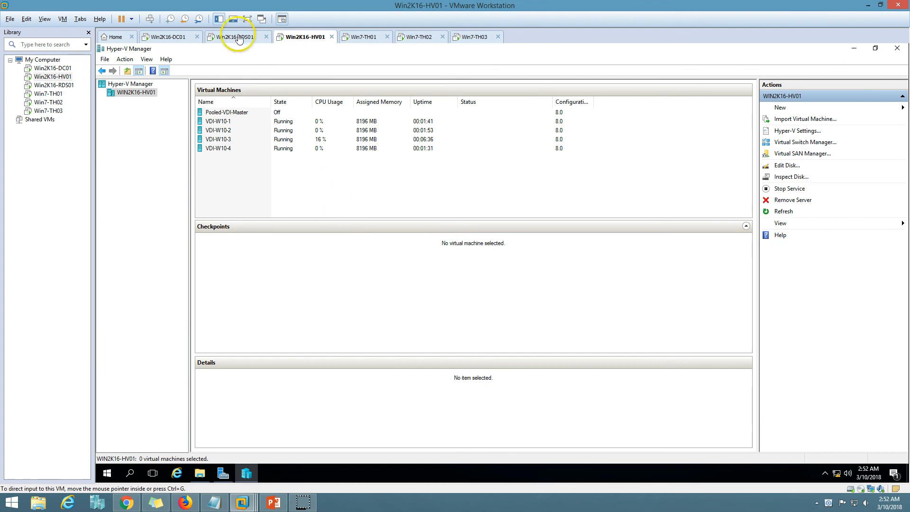
left_click(240, 36)
left_click(273, 503)
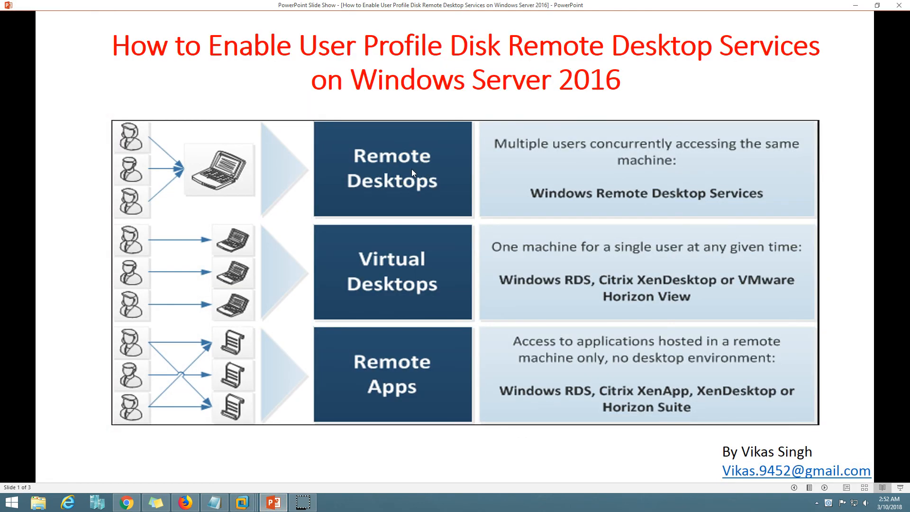